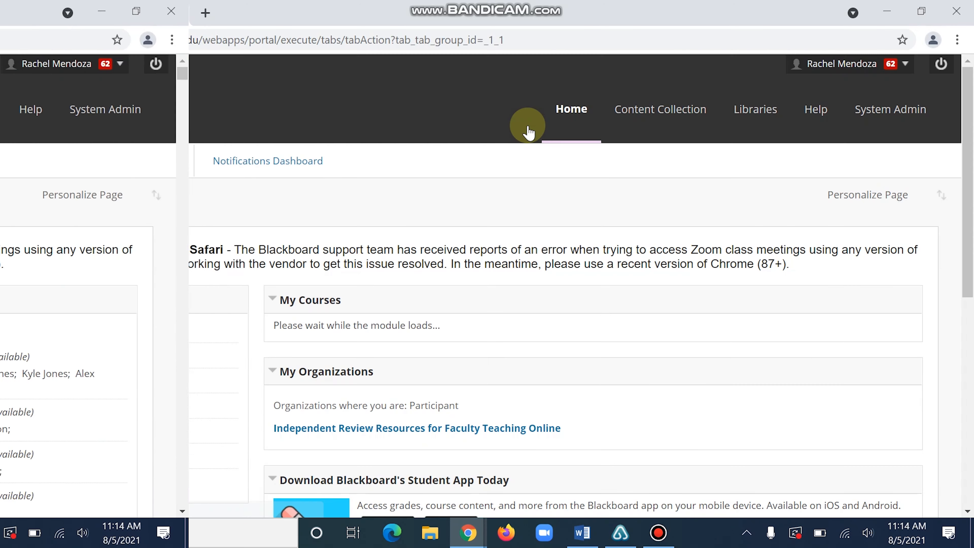
Open the Review of Law and Social Justice Editing course and go to its USC Zoom Pro Meeting page
{"action": "scroll", "coordinate": [590, 165], "scroll_direction": "down", "scroll_amount": 4}
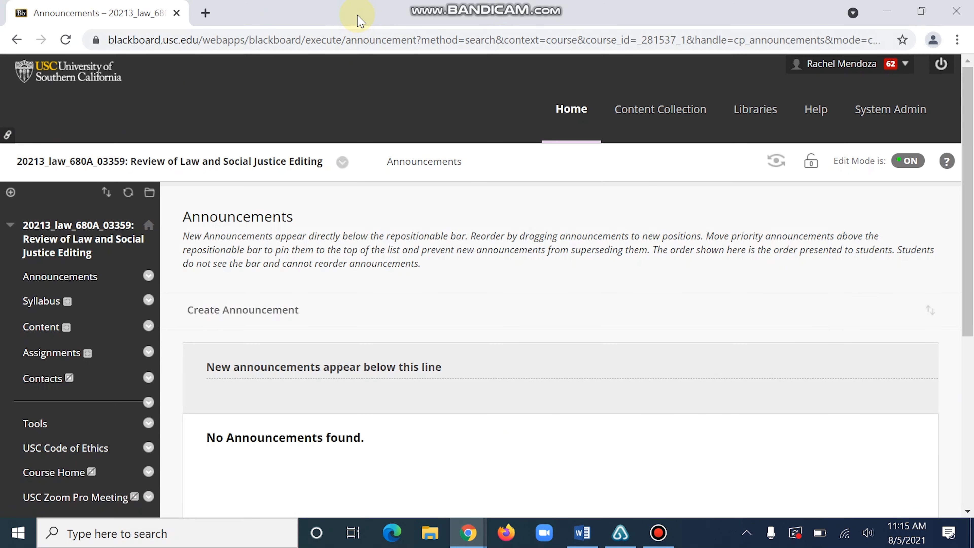
{"action": "scroll", "coordinate": [479, 197], "scroll_direction": "down", "scroll_amount": 3}
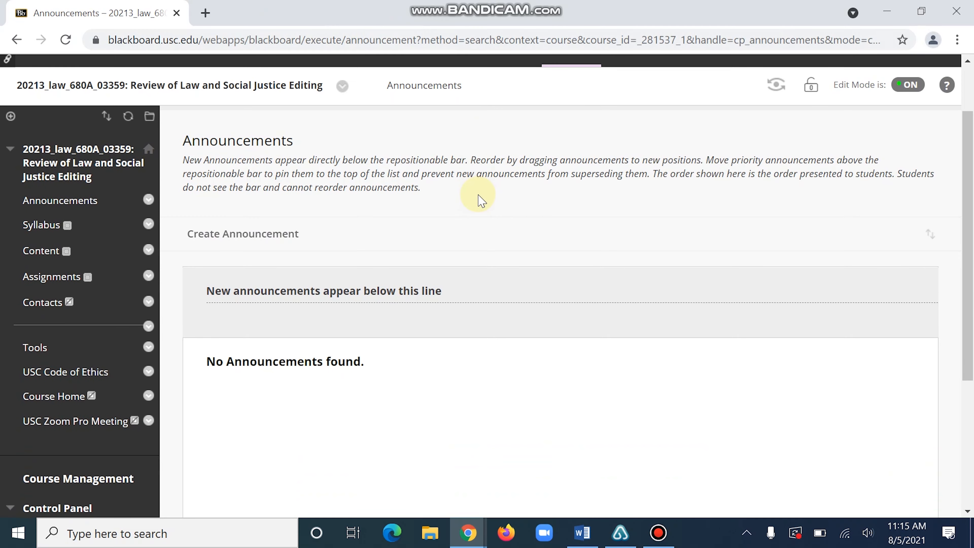
{"action": "scroll", "coordinate": [479, 197], "scroll_direction": "down", "scroll_amount": 2}
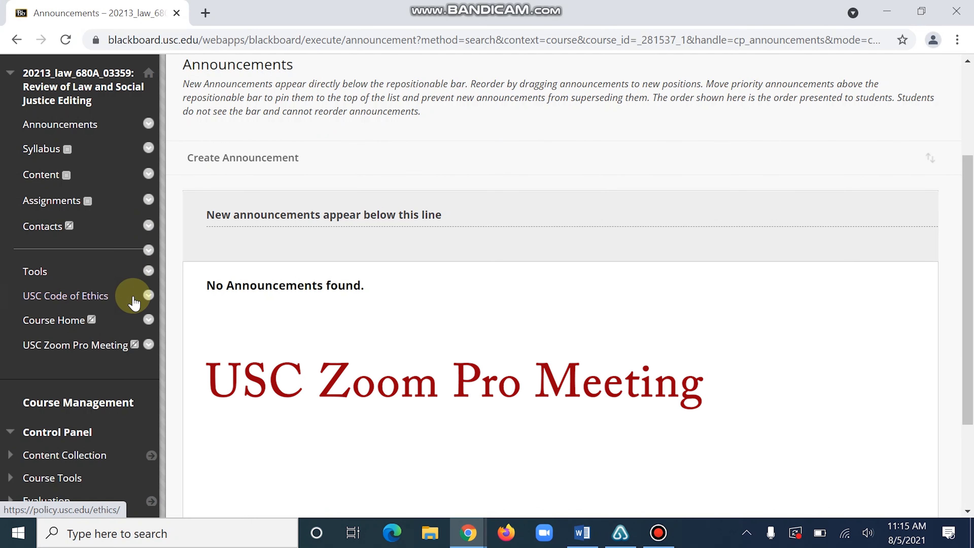
{"action": "left_click", "coordinate": [128, 353]}
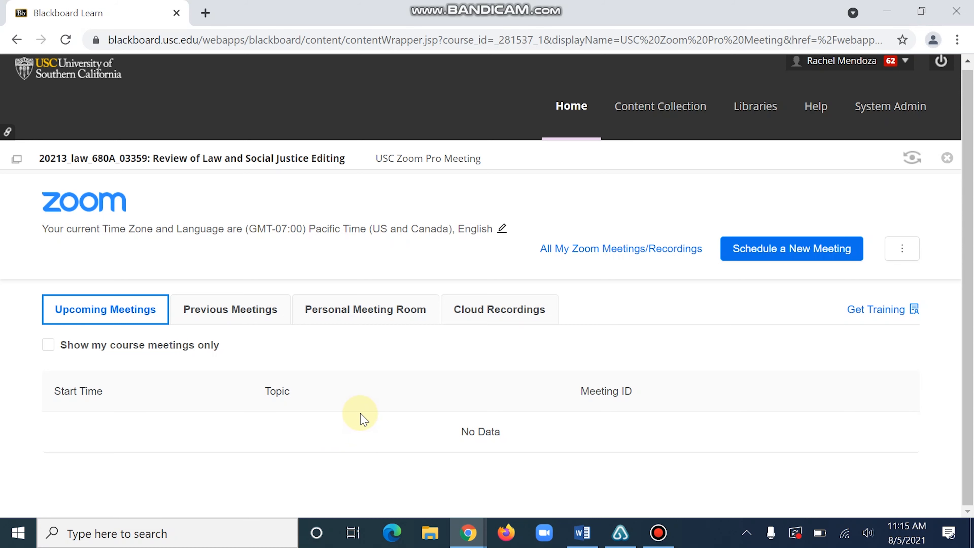
Start scheduling a new Zoom meeting for the course, keeping the default topic
{"action": "left_click", "coordinate": [843, 256]}
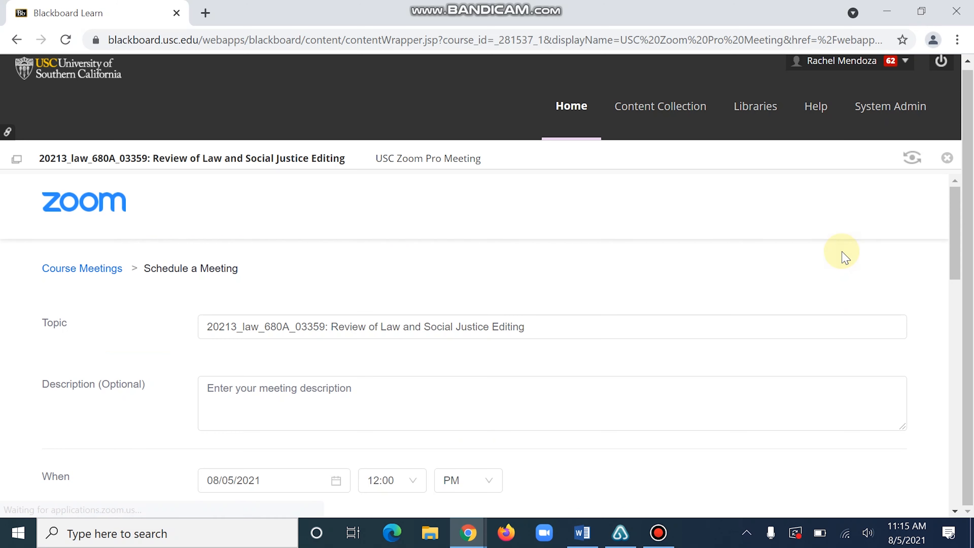
{"action": "scroll", "coordinate": [844, 253], "scroll_direction": "down", "scroll_amount": 2}
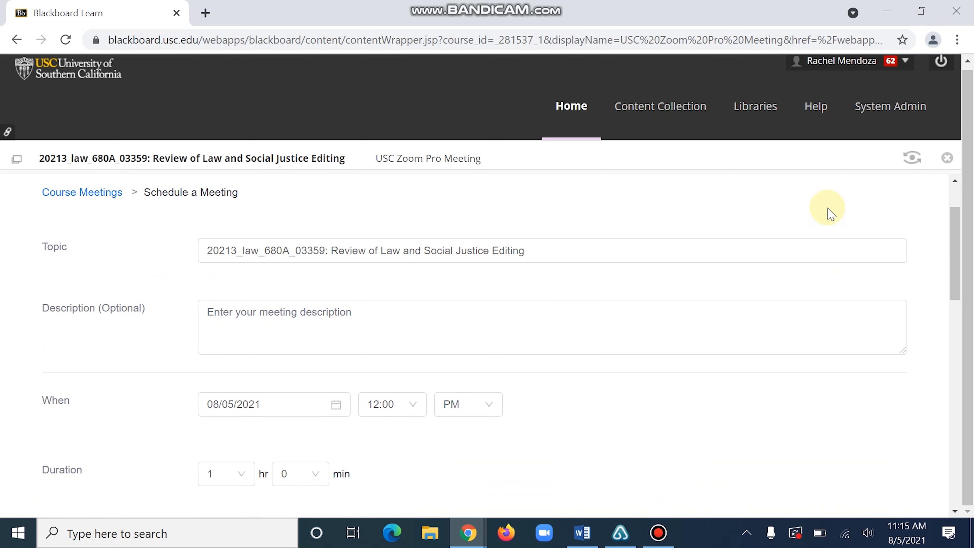
{"action": "left_click", "coordinate": [820, 324]}
{"action": "left_click", "coordinate": [803, 403]}
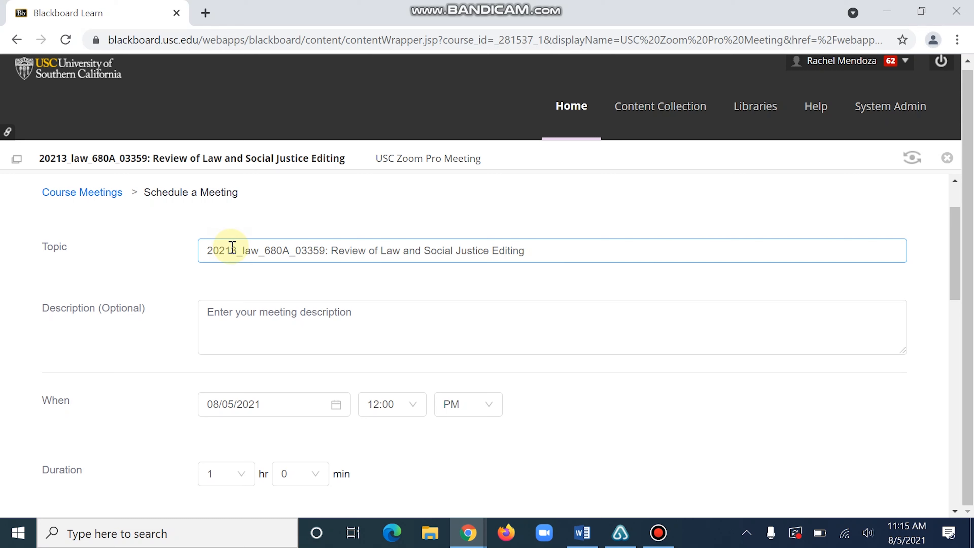
Leave the description empty and set the meeting date to 08/06/2021
{"action": "scroll", "coordinate": [242, 263], "scroll_direction": "down", "scroll_amount": 2}
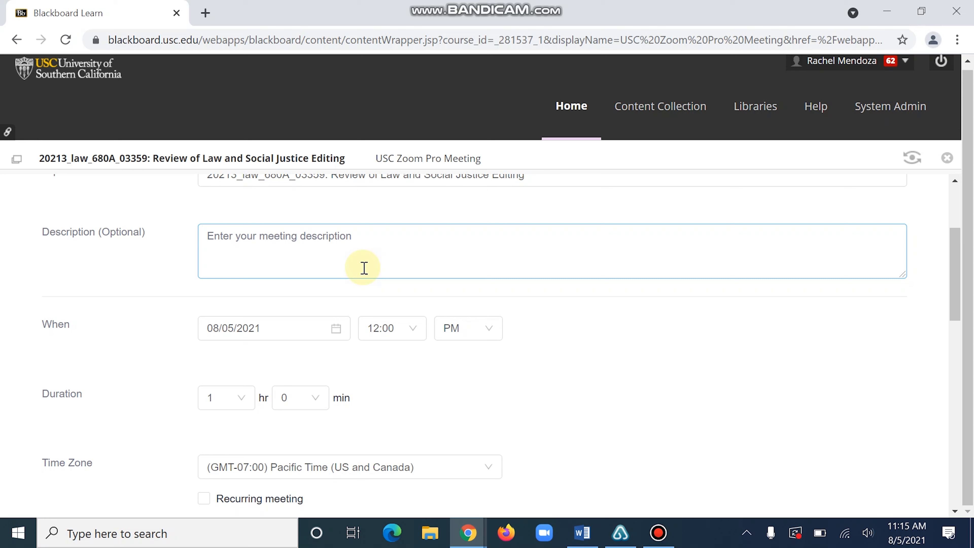
{"action": "scroll", "coordinate": [364, 268], "scroll_direction": "down", "scroll_amount": 2}
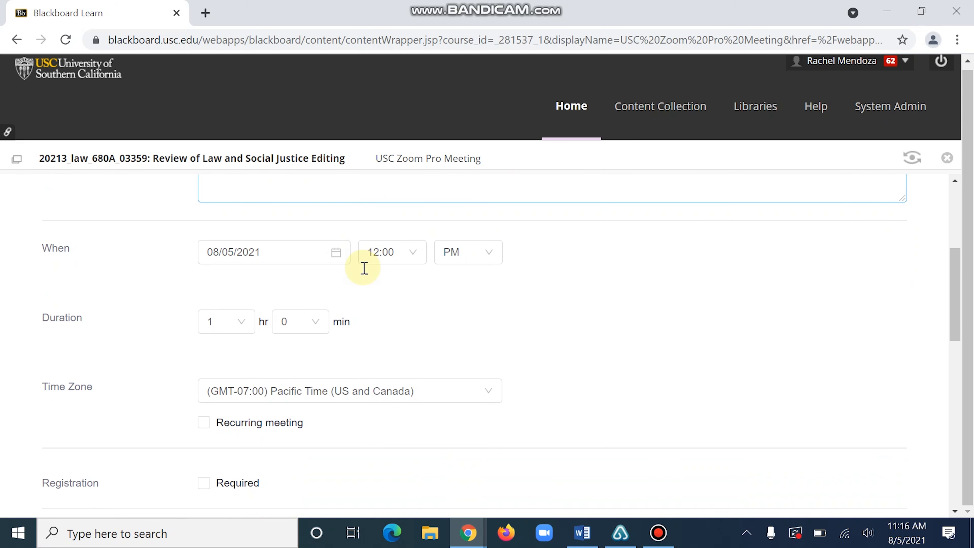
{"action": "left_click", "coordinate": [364, 267]}
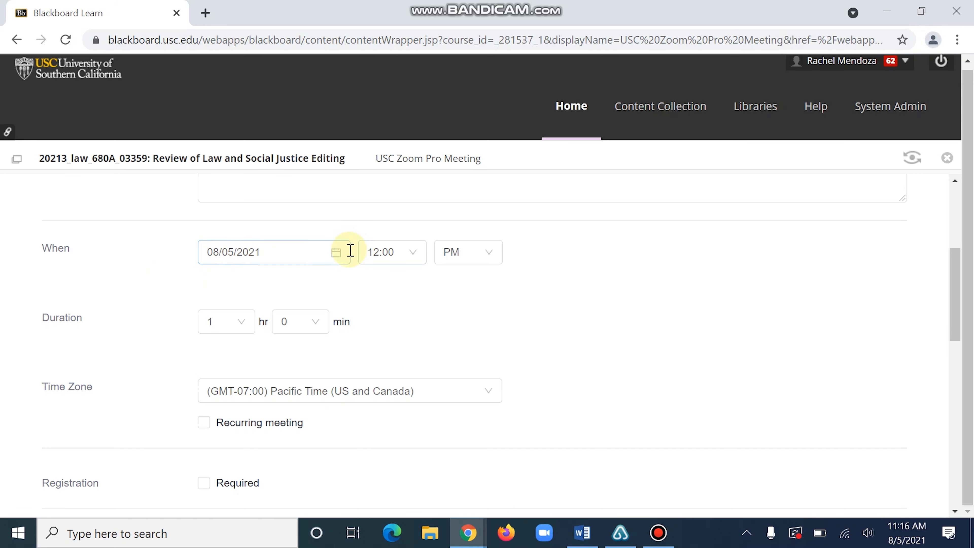
{"action": "left_click", "coordinate": [334, 251]}
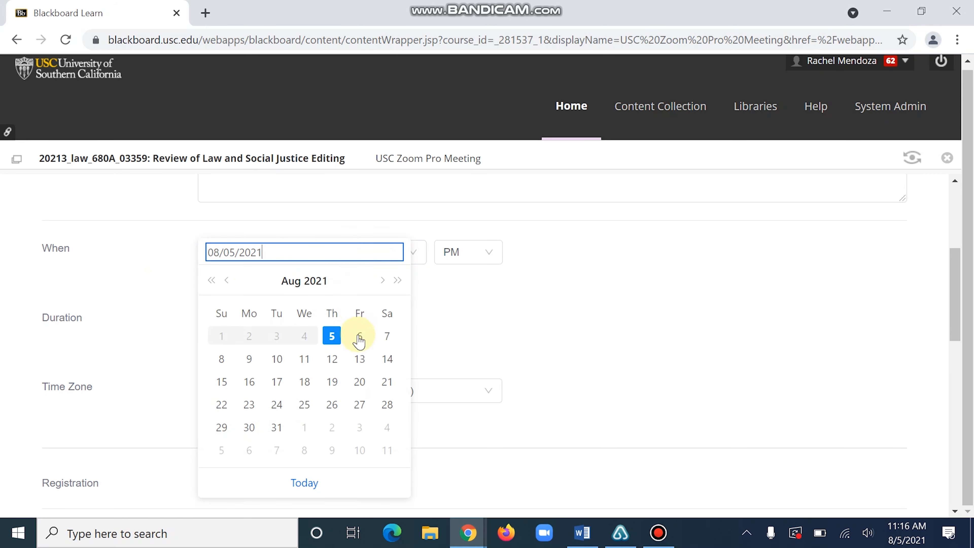
{"action": "left_click", "coordinate": [360, 338]}
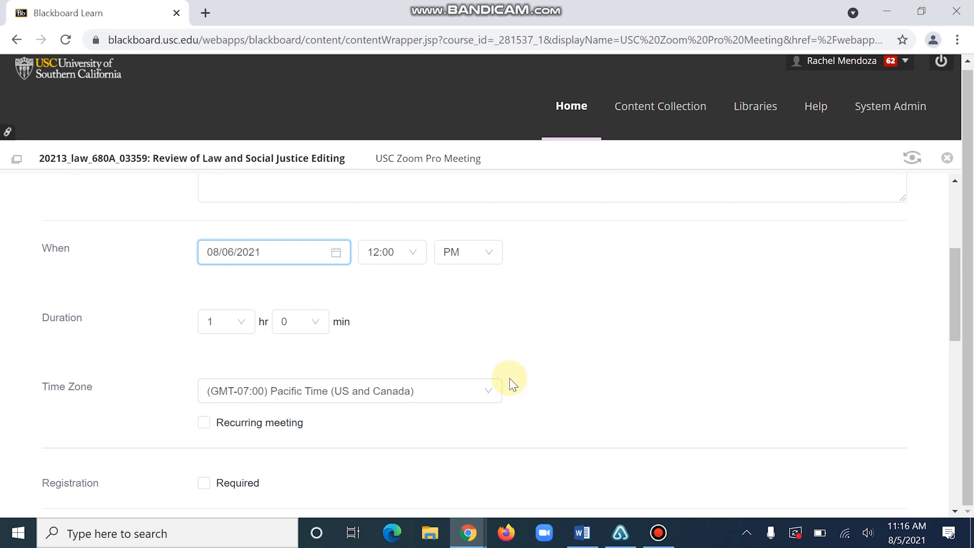
Make the meeting recurring with a weekly recurrence that repeats every 2 weeks
{"action": "scroll", "coordinate": [514, 385], "scroll_direction": "down", "scroll_amount": 2}
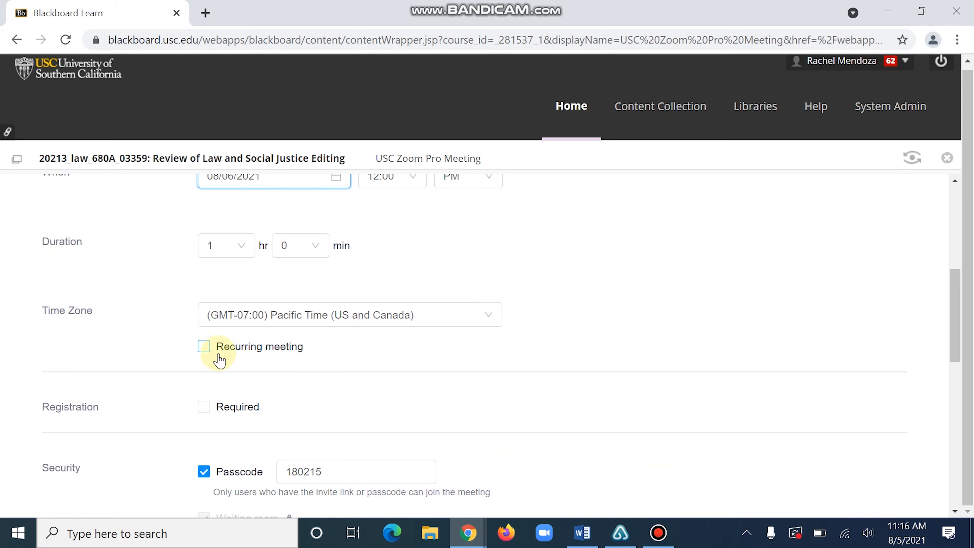
{"action": "left_click", "coordinate": [206, 348]}
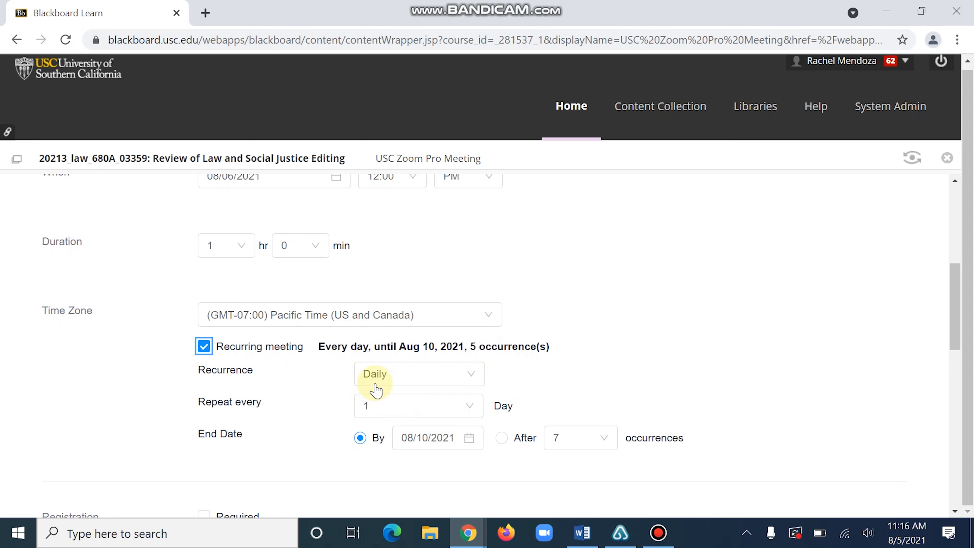
{"action": "left_click", "coordinate": [434, 382]}
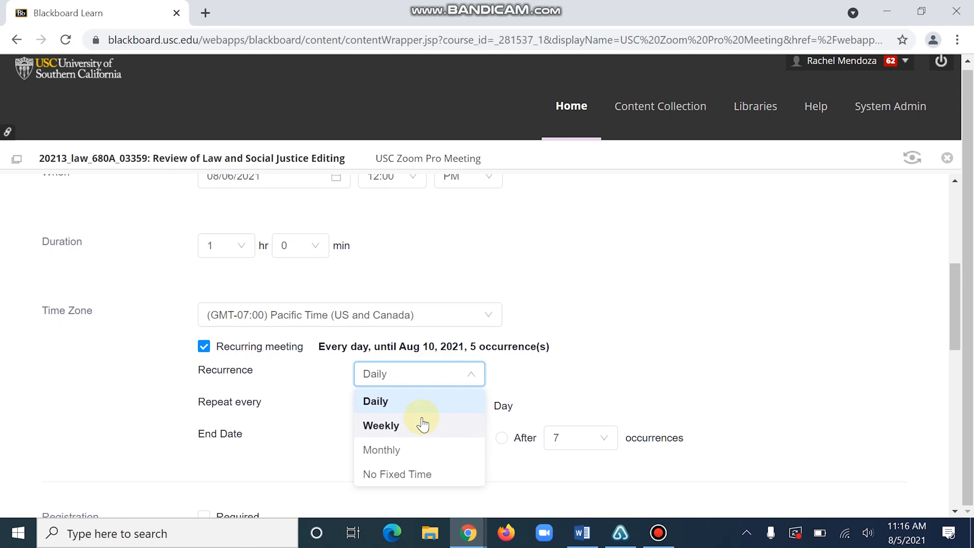
{"action": "left_click", "coordinate": [385, 426]}
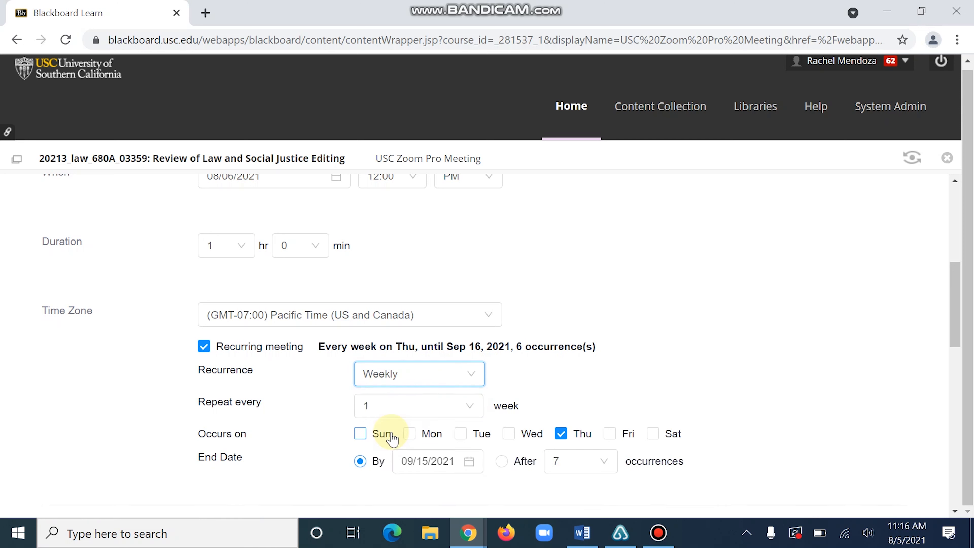
{"action": "left_click", "coordinate": [396, 406]}
{"action": "left_click", "coordinate": [398, 451]}
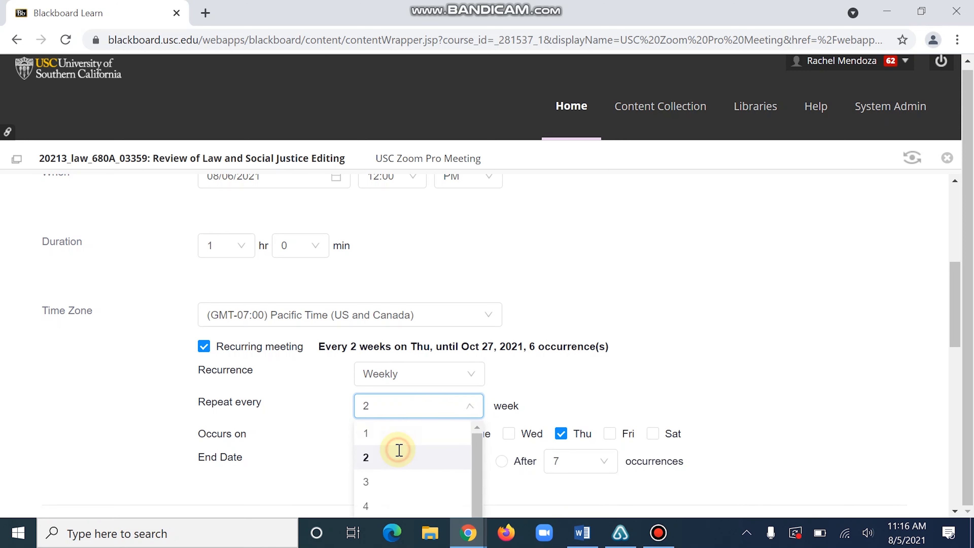
Make the recurring meeting occur on Friday instead of Thursday
{"action": "scroll", "coordinate": [400, 457], "scroll_direction": "down", "scroll_amount": 2}
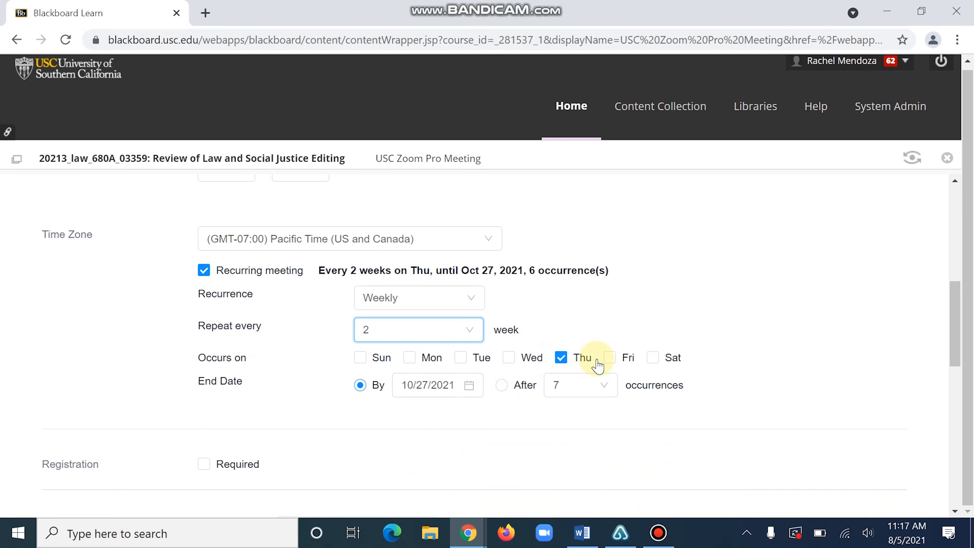
{"action": "left_click", "coordinate": [610, 359]}
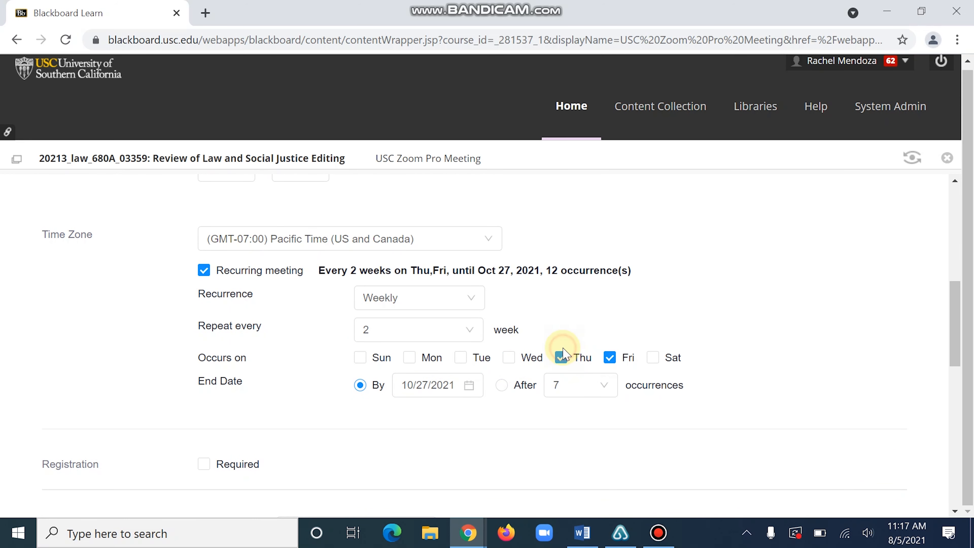
{"action": "left_click", "coordinate": [562, 358]}
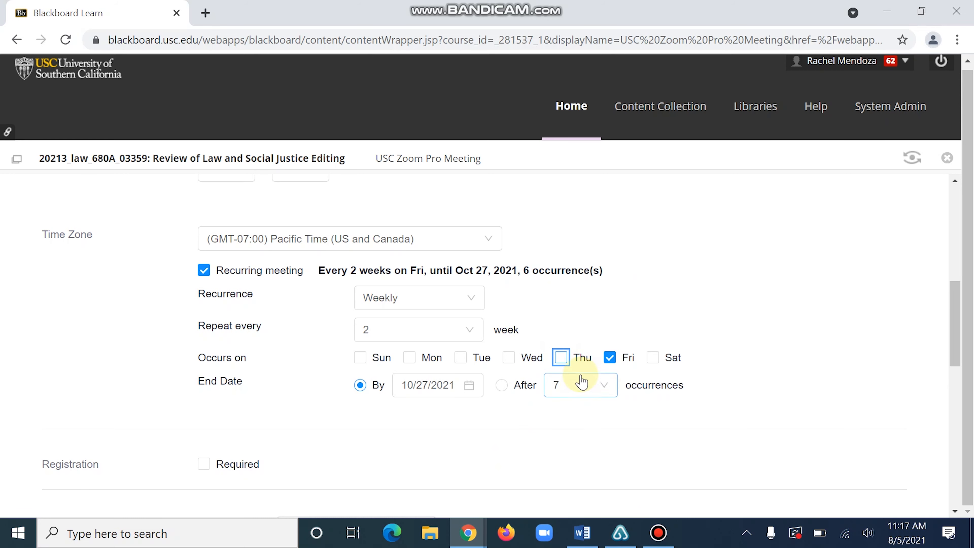
Set the recurring meeting's end date to 11/30/2021
{"action": "left_click", "coordinate": [469, 386]}
{"action": "scroll", "coordinate": [469, 424], "scroll_direction": "down", "scroll_amount": 2}
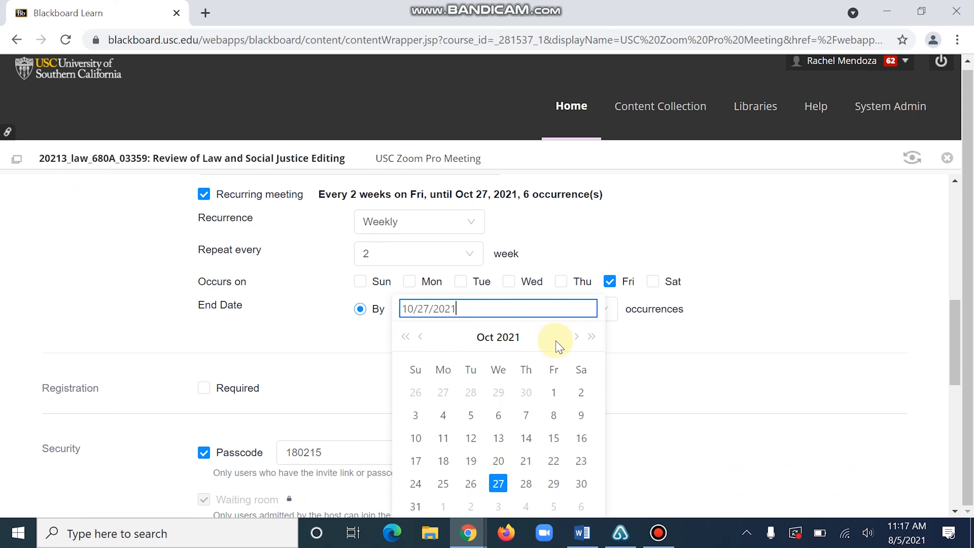
{"action": "left_click", "coordinate": [576, 337]}
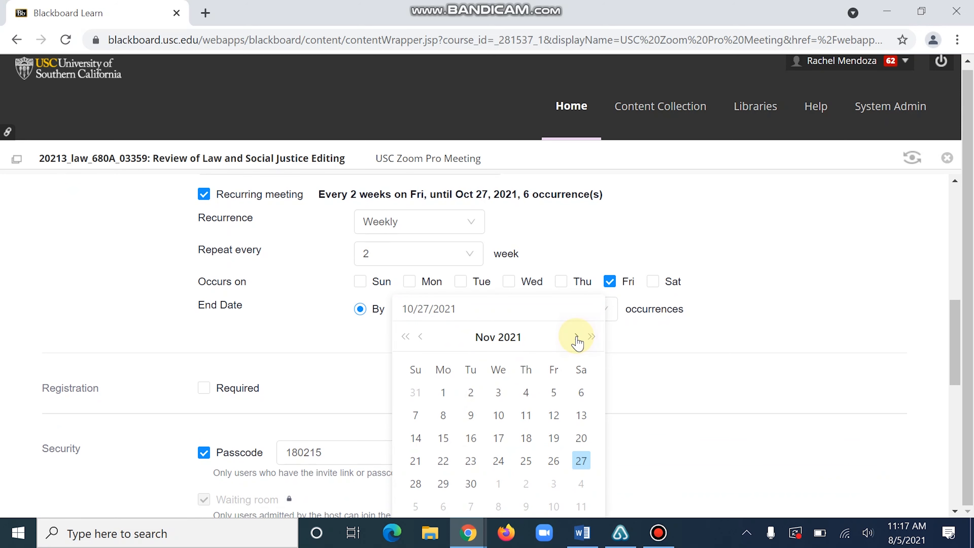
{"action": "left_click", "coordinate": [471, 483]}
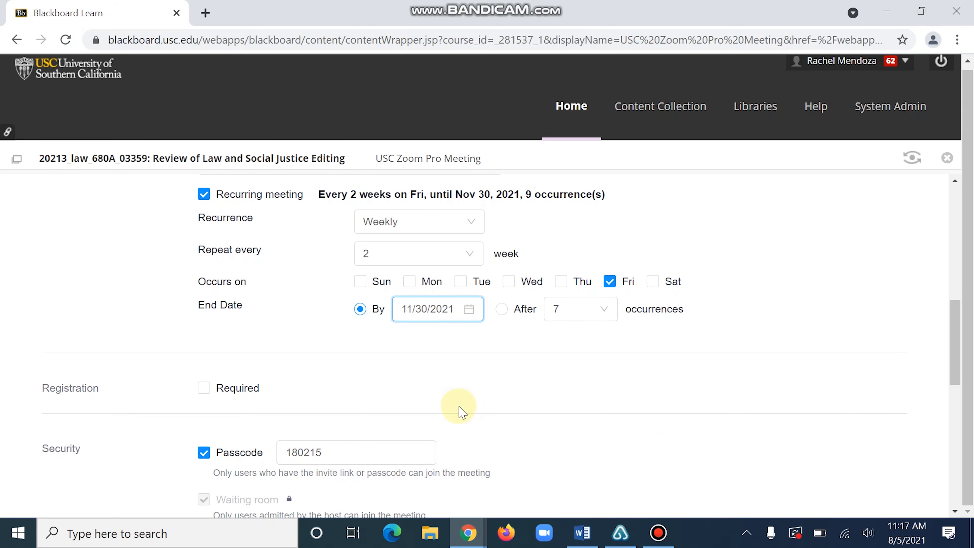
{"action": "scroll", "coordinate": [462, 410], "scroll_direction": "up", "scroll_amount": 2}
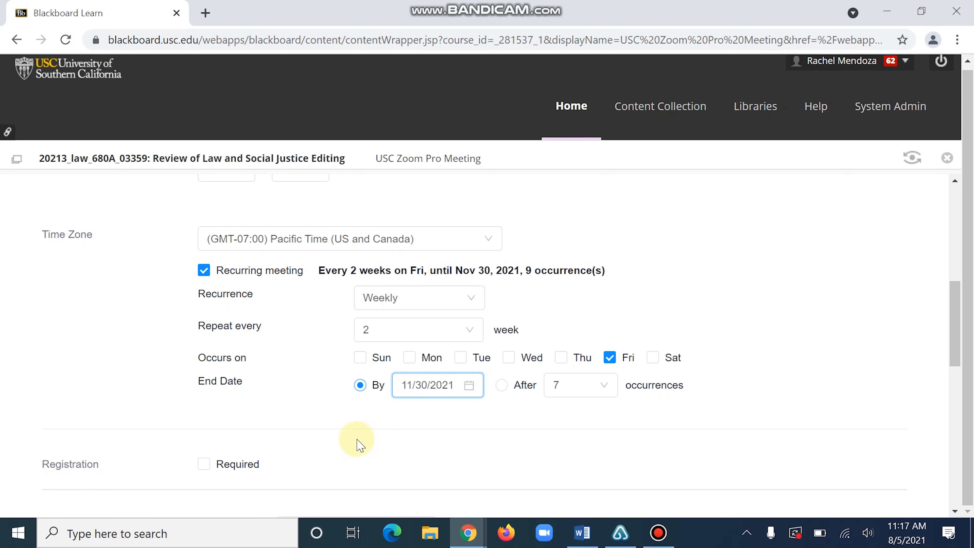
Turn on required registration to view its attendance options, and turn the requirement off again
{"action": "scroll", "coordinate": [357, 441], "scroll_direction": "down", "scroll_amount": 4}
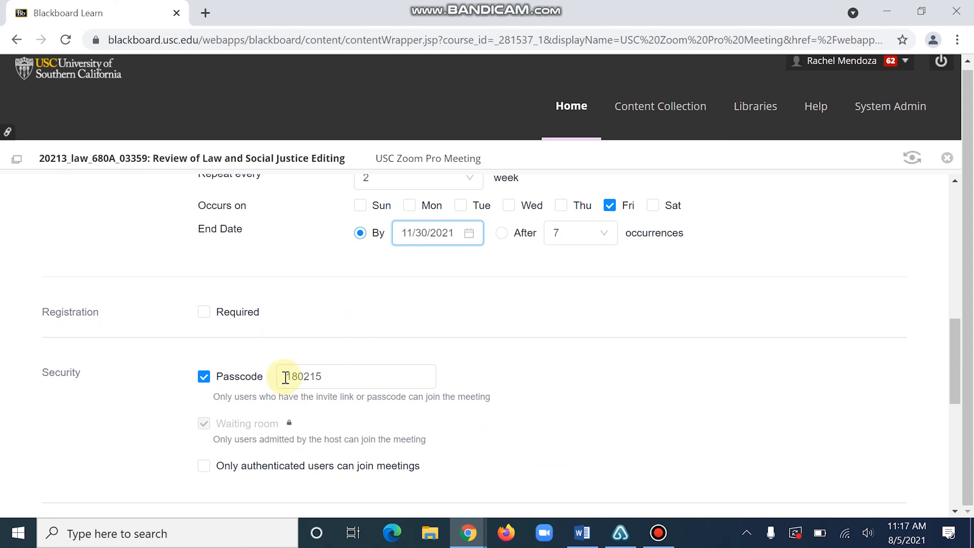
{"action": "scroll", "coordinate": [250, 324], "scroll_direction": "down", "scroll_amount": 2}
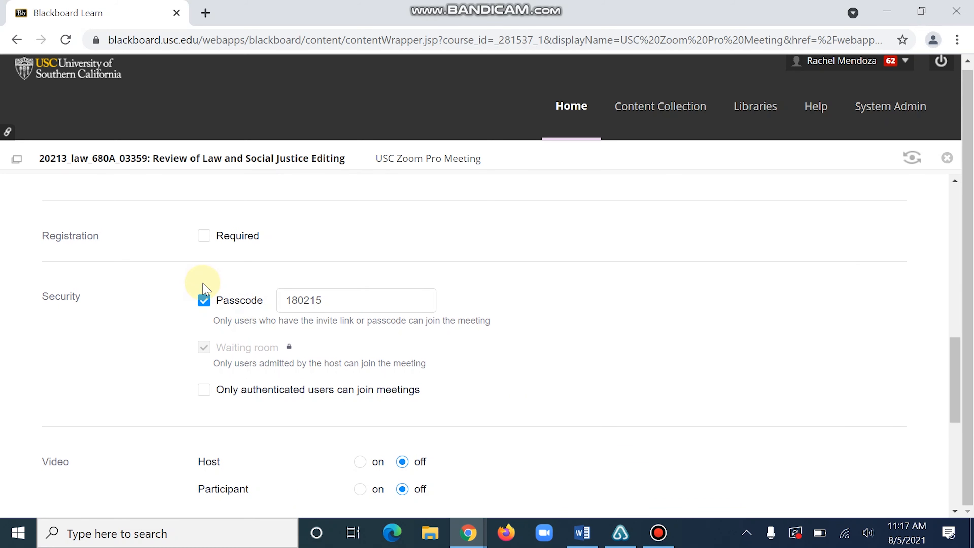
{"action": "left_click", "coordinate": [237, 238]}
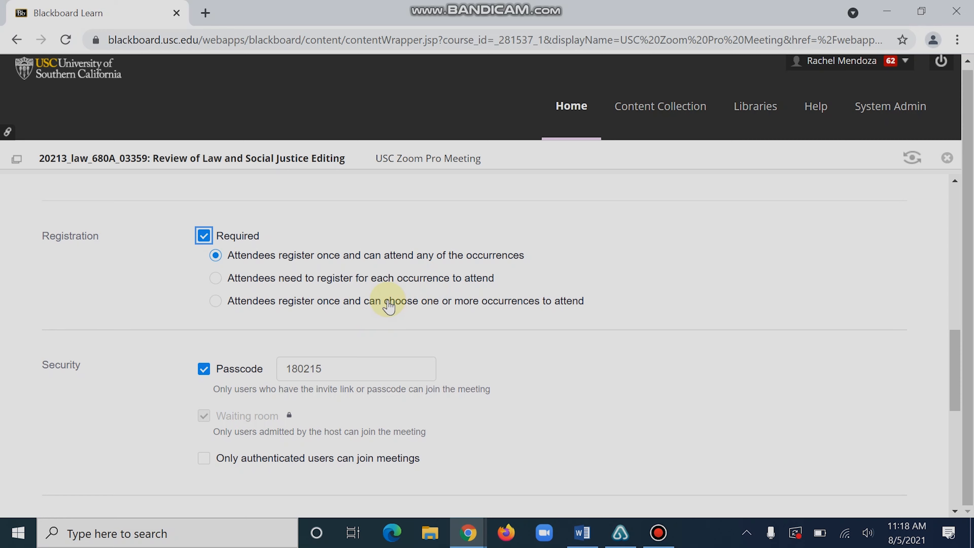
{"action": "left_click", "coordinate": [206, 235]}
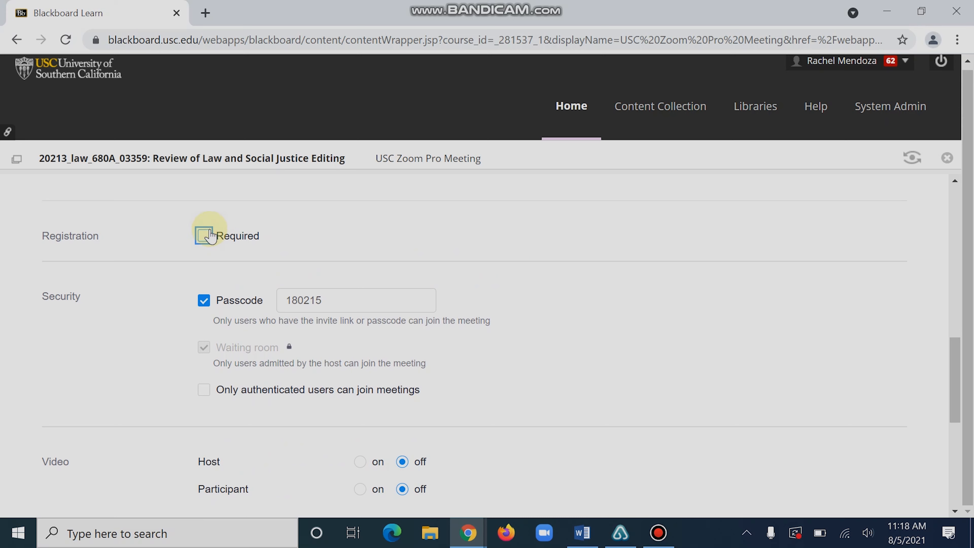
Examine the meeting's security settings, including the passcode field and the waiting room option
{"action": "scroll", "coordinate": [214, 237], "scroll_direction": "down", "scroll_amount": 2}
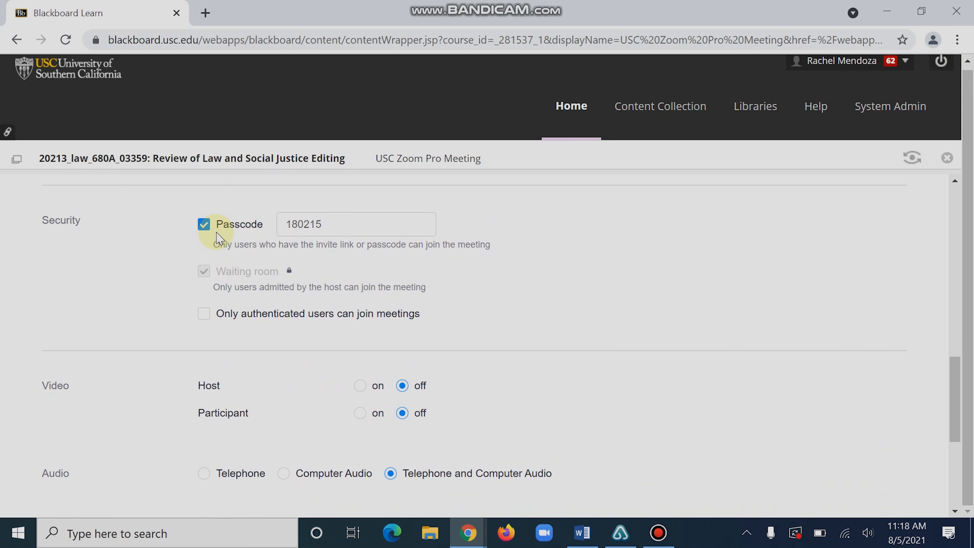
{"action": "left_click", "coordinate": [328, 234]}
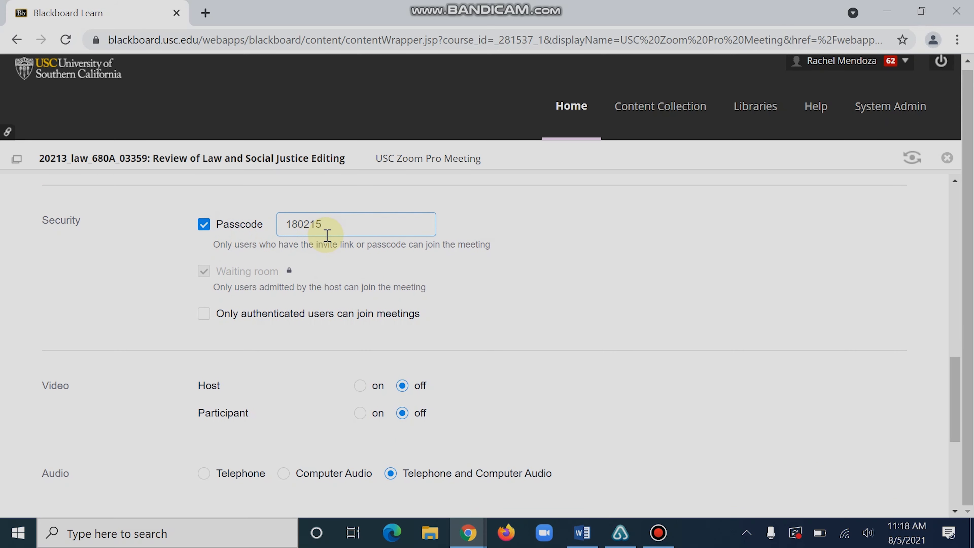
{"action": "scroll", "coordinate": [328, 235], "scroll_direction": "down", "scroll_amount": 2}
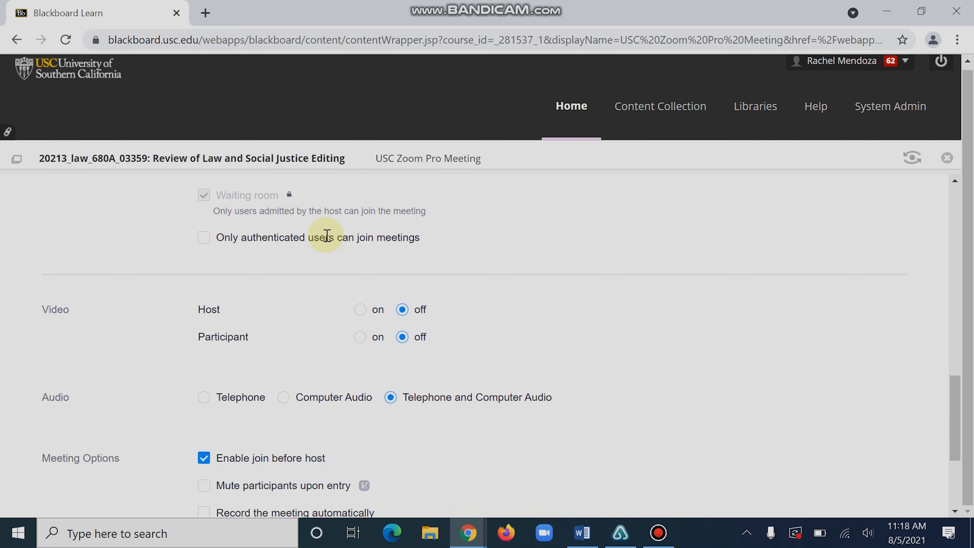
{"action": "scroll", "coordinate": [327, 235], "scroll_direction": "up", "scroll_amount": 2}
{"action": "left_click", "coordinate": [316, 248]}
{"action": "left_click", "coordinate": [337, 234]}
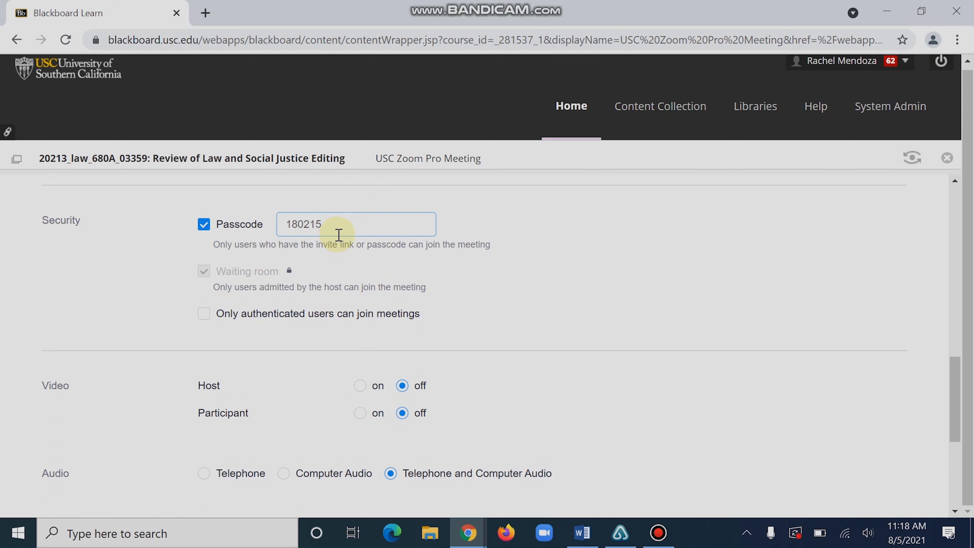
{"action": "left_click_drag", "start_coordinate": [332, 226], "coordinate": [284, 225]}
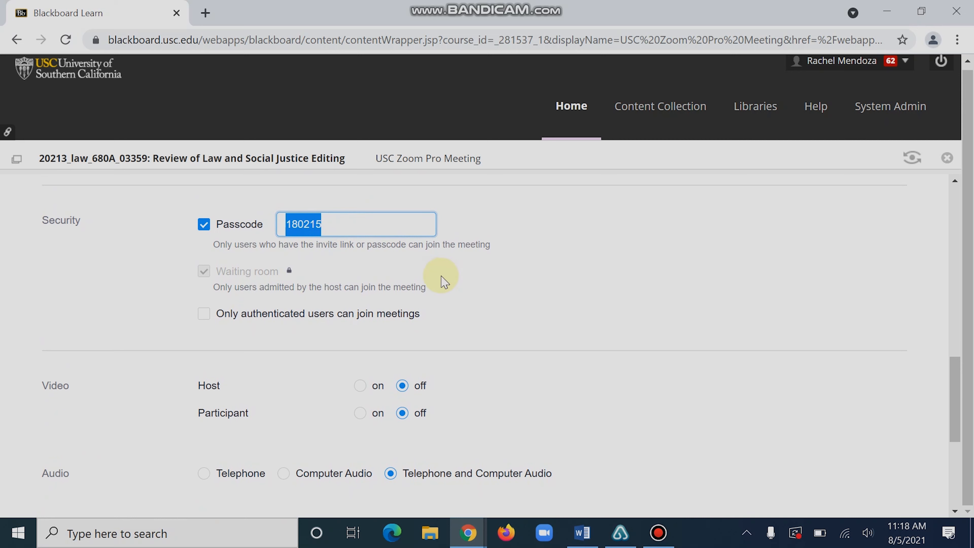
{"action": "left_click", "coordinate": [442, 277]}
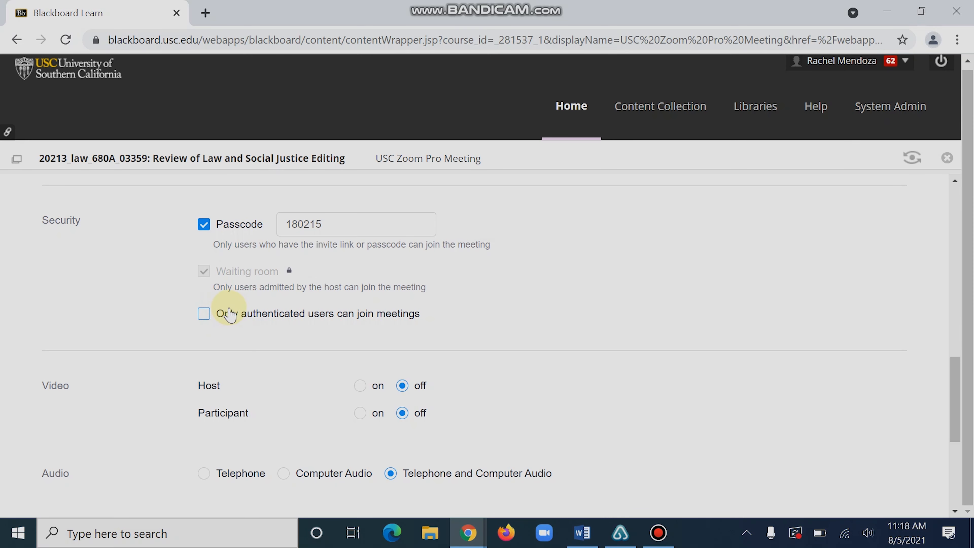
Restrict the meeting so that only authenticated users can join
{"action": "left_click", "coordinate": [205, 314]}
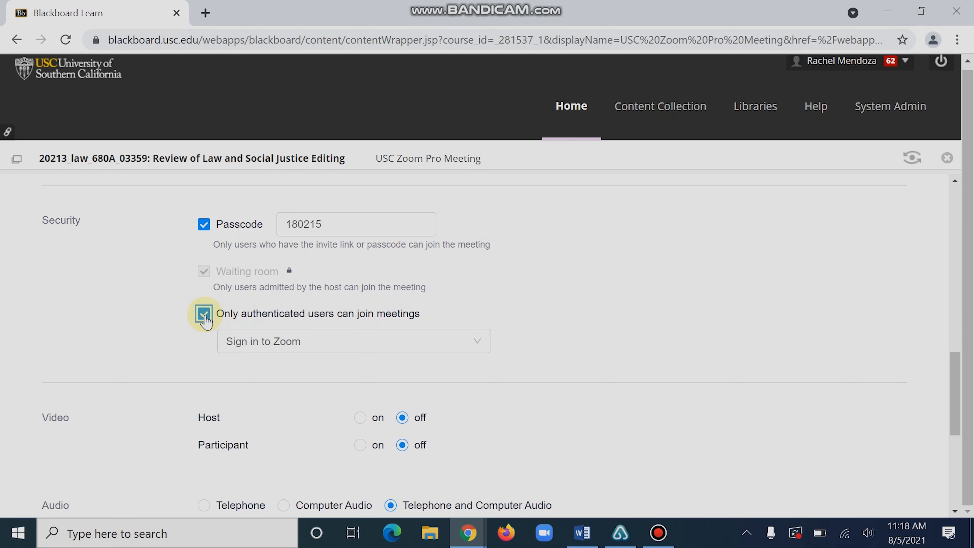
Check the sign-in methods offered for authenticated users without changing the selected one
{"action": "left_click", "coordinate": [343, 343]}
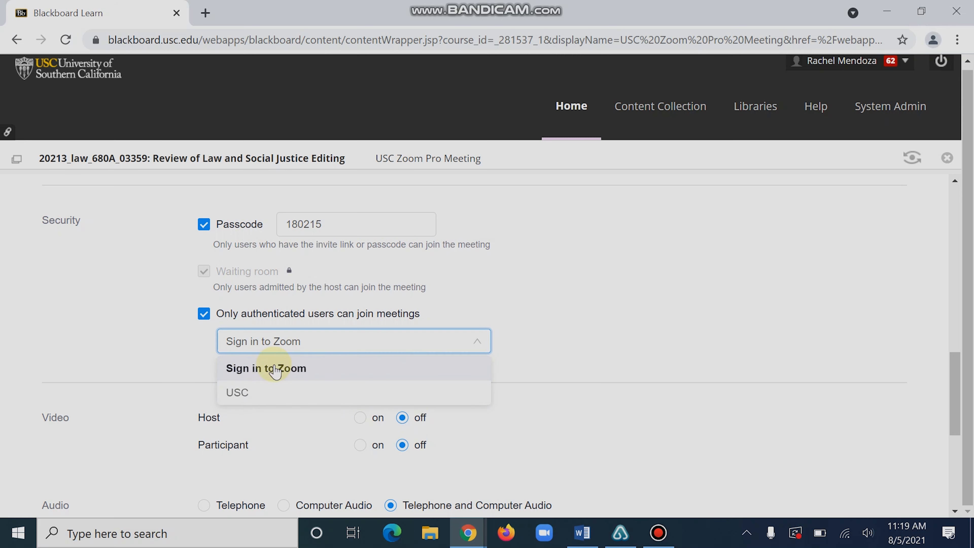
{"action": "left_click", "coordinate": [623, 359]}
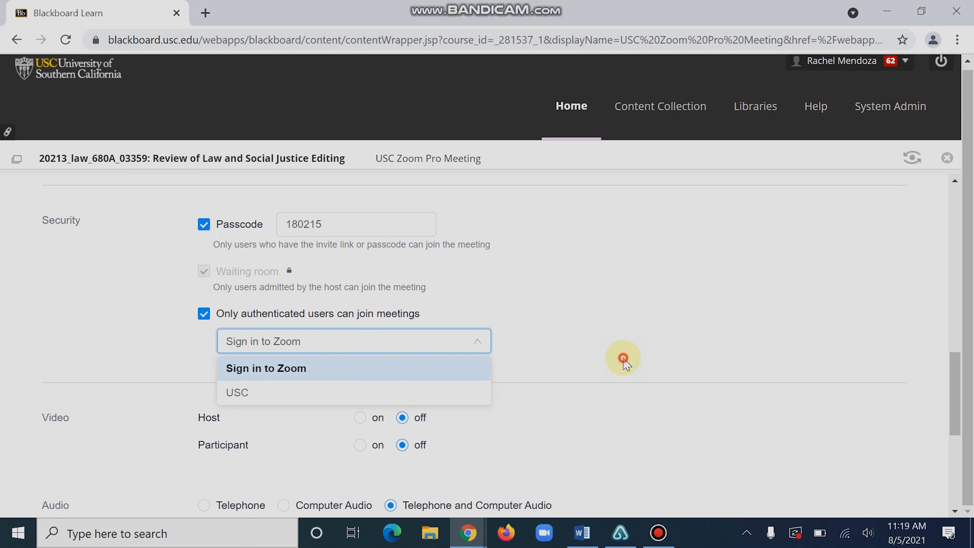
Turn on automatic recording of the meeting in the cloud, leave the alternative hosts empty, and save the meeting
{"action": "scroll", "coordinate": [560, 370], "scroll_direction": "down", "scroll_amount": 4}
{"action": "scroll", "coordinate": [562, 370], "scroll_direction": "down", "scroll_amount": 1}
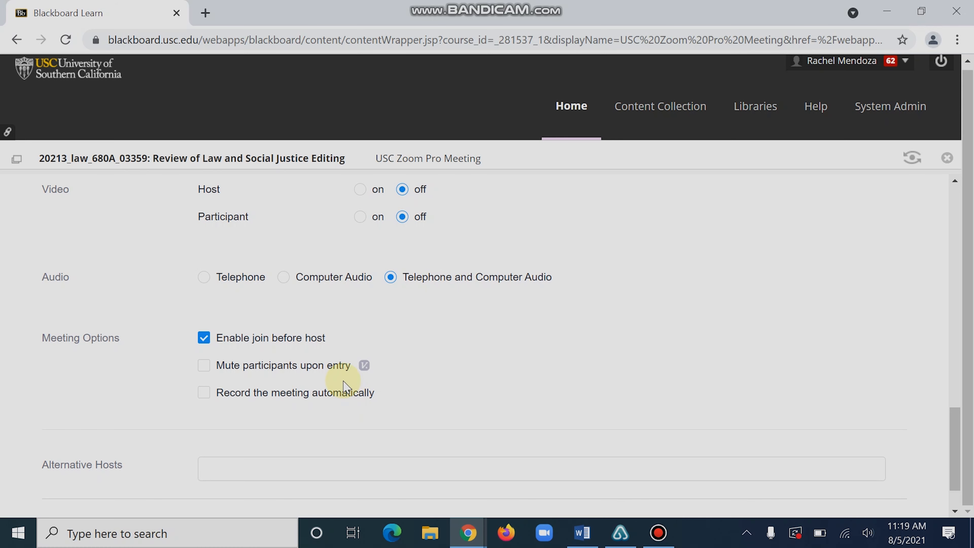
{"action": "scroll", "coordinate": [342, 388], "scroll_direction": "down", "scroll_amount": 1}
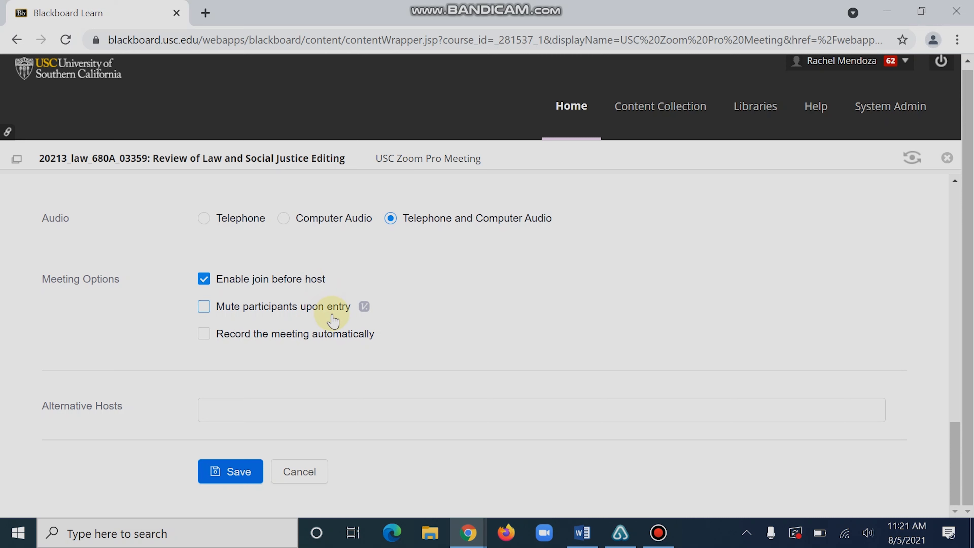
{"action": "left_click", "coordinate": [369, 340]}
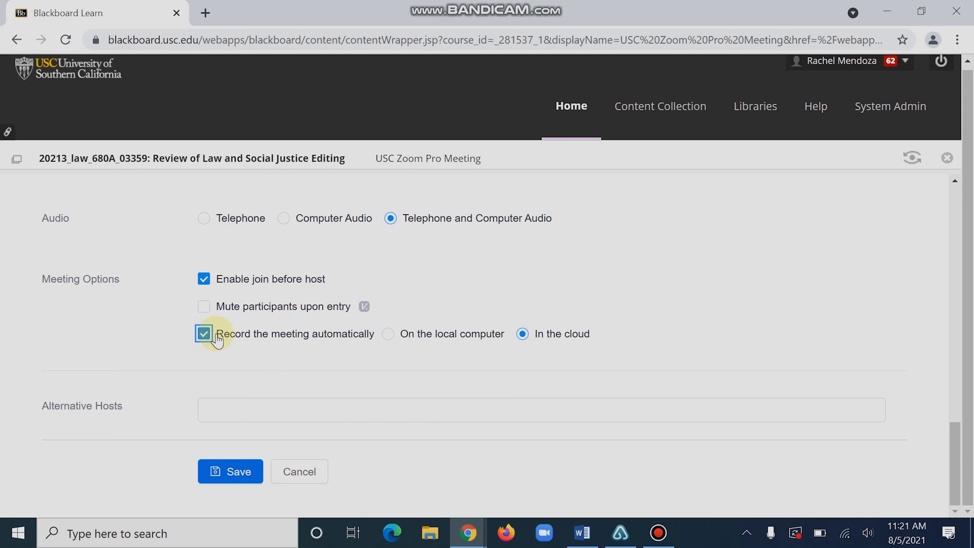
{"action": "left_click", "coordinate": [234, 404]}
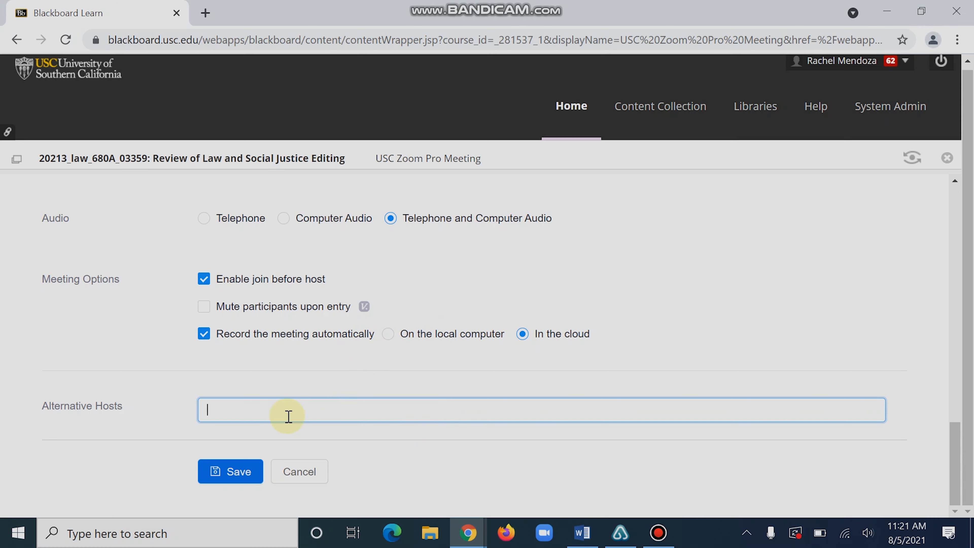
{"action": "left_click", "coordinate": [241, 475]}
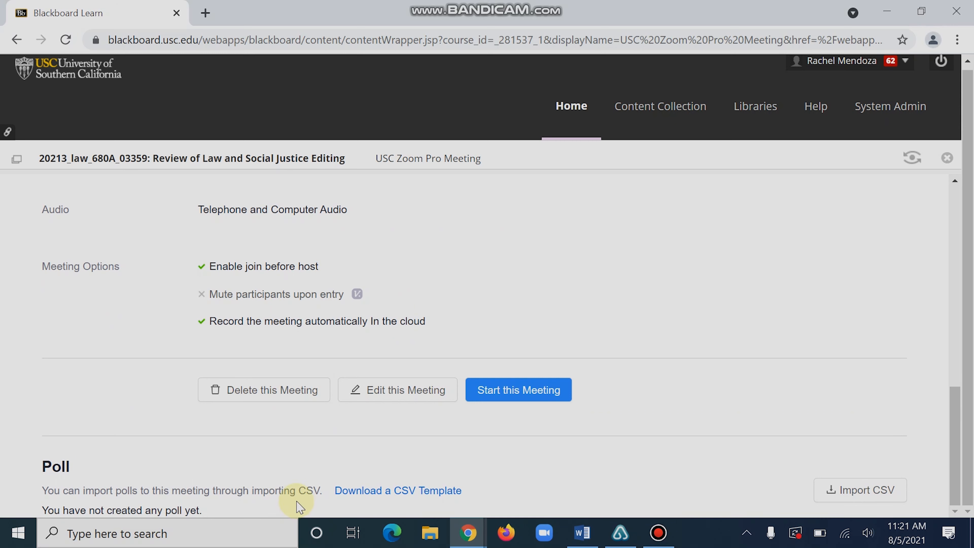
Open the saved meeting's invitation and read through its join link, dial-in numbers and other connection details
{"action": "scroll", "coordinate": [337, 452], "scroll_direction": "up", "scroll_amount": 10}
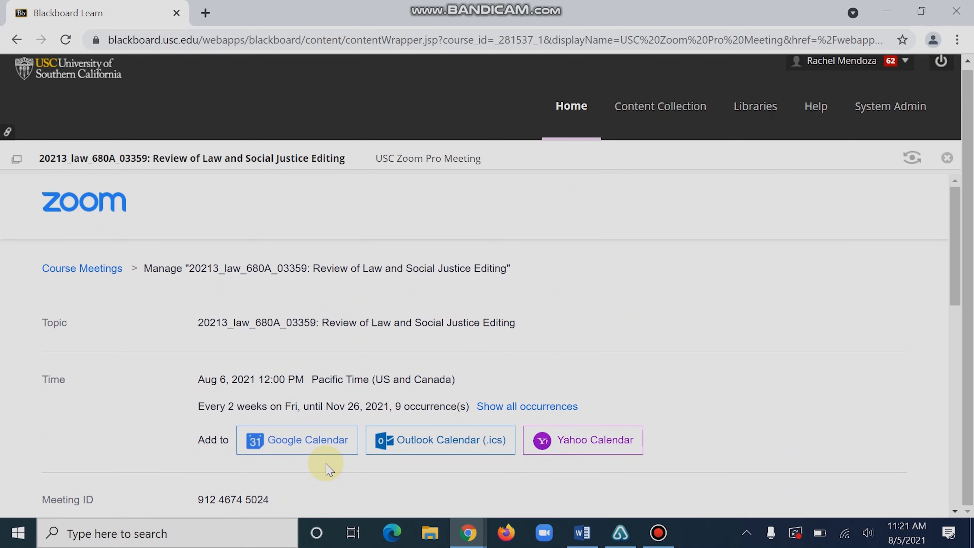
{"action": "scroll", "coordinate": [300, 459], "scroll_direction": "down", "scroll_amount": 4}
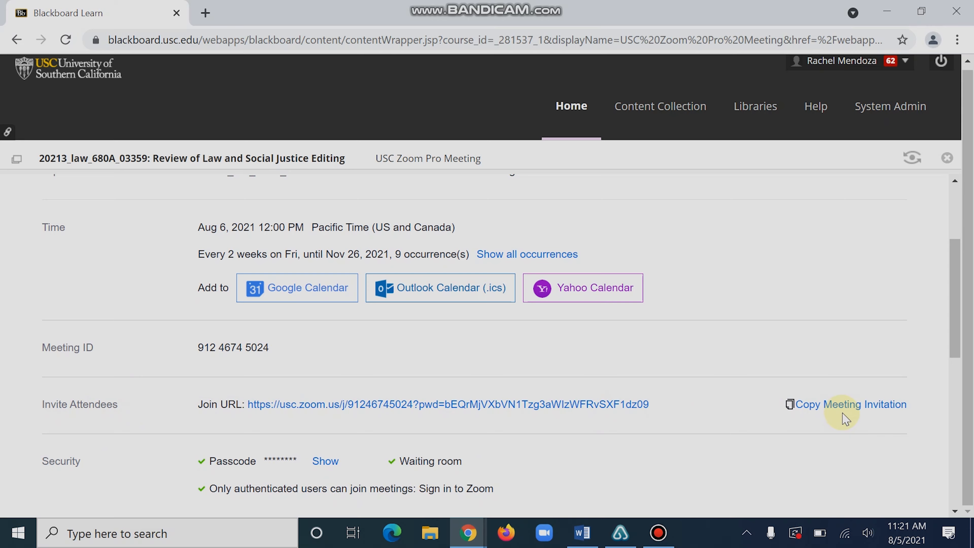
{"action": "left_click", "coordinate": [855, 415]}
{"action": "left_click_drag", "start_coordinate": [848, 407], "coordinate": [435, 436]}
{"action": "scroll", "coordinate": [364, 406], "scroll_direction": "down", "scroll_amount": 2}
{"action": "scroll", "coordinate": [412, 447], "scroll_direction": "down", "scroll_amount": 4}
{"action": "scroll", "coordinate": [435, 435], "scroll_direction": "down", "scroll_amount": 1}
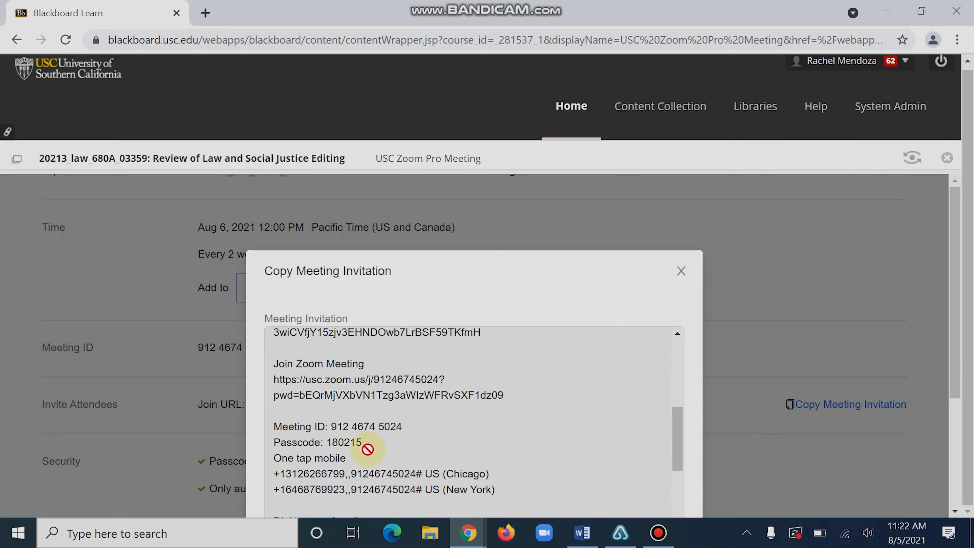
{"action": "scroll", "coordinate": [370, 456], "scroll_direction": "down", "scroll_amount": 2}
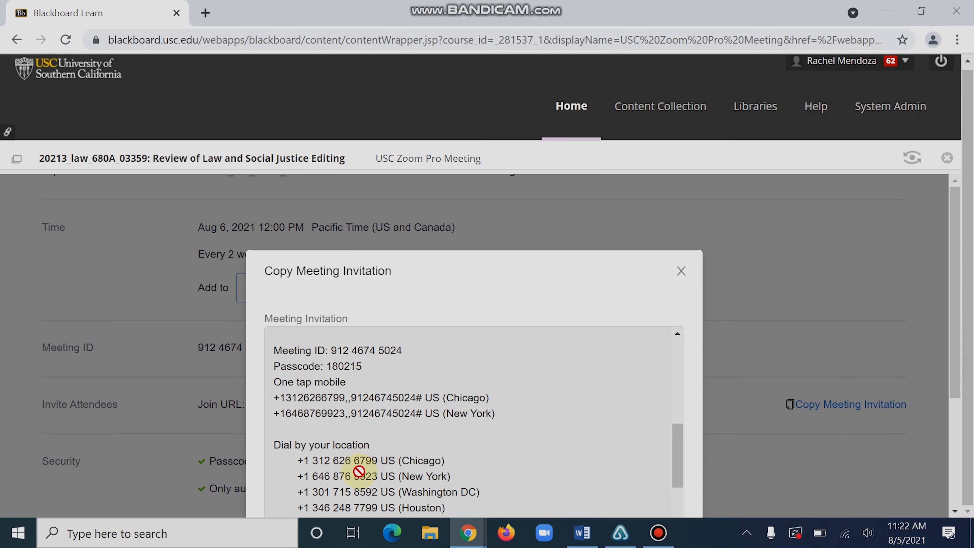
{"action": "scroll", "coordinate": [356, 475], "scroll_direction": "down", "scroll_amount": 3}
{"action": "scroll", "coordinate": [366, 472], "scroll_direction": "down", "scroll_amount": 8}
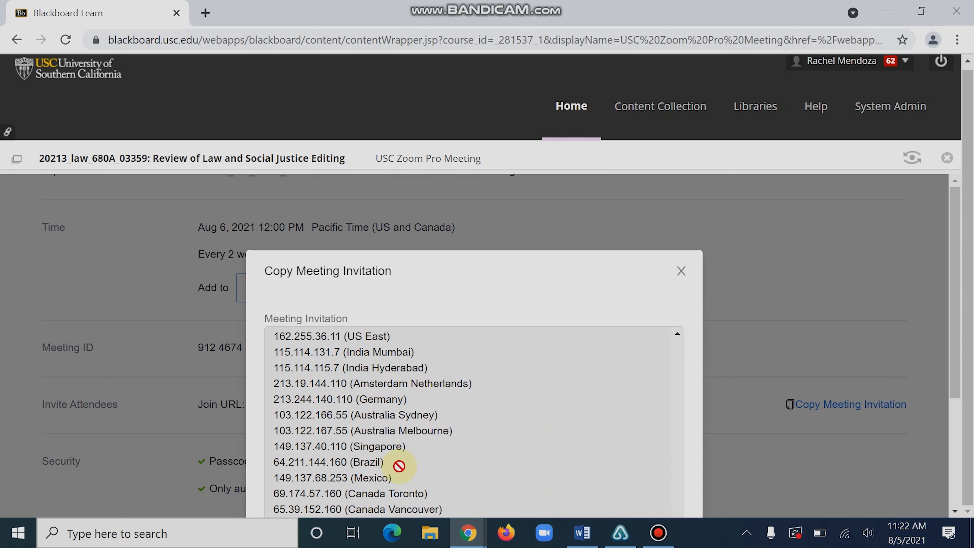
{"action": "scroll", "coordinate": [742, 432], "scroll_direction": "down", "scroll_amount": 4}
{"action": "scroll", "coordinate": [637, 449], "scroll_direction": "down", "scroll_amount": 1}
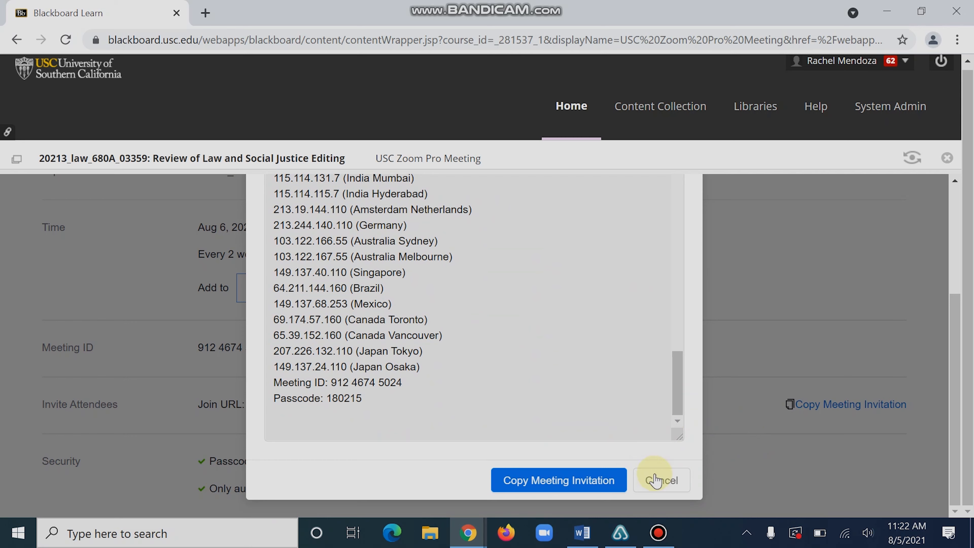
Copy the meeting invitation to the clipboard and close the invitation dialog
{"action": "left_click", "coordinate": [573, 486]}
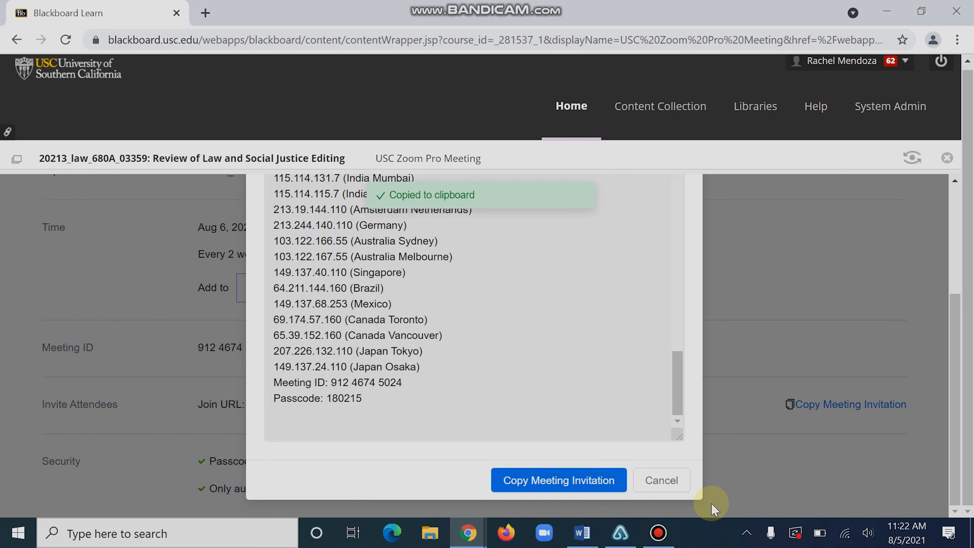
{"action": "scroll", "coordinate": [706, 480], "scroll_direction": "up", "scroll_amount": 5}
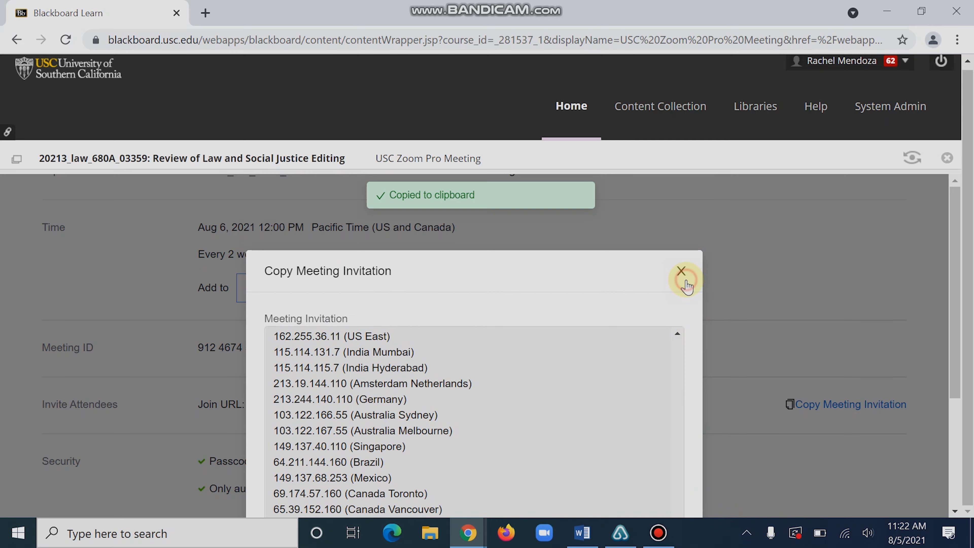
{"action": "left_click", "coordinate": [682, 271]}
Return to the course home, reopen USC Zoom Pro Meeting, and review the recurring sessions among the upcoming meetings
{"action": "scroll", "coordinate": [764, 340], "scroll_direction": "up", "scroll_amount": 4}
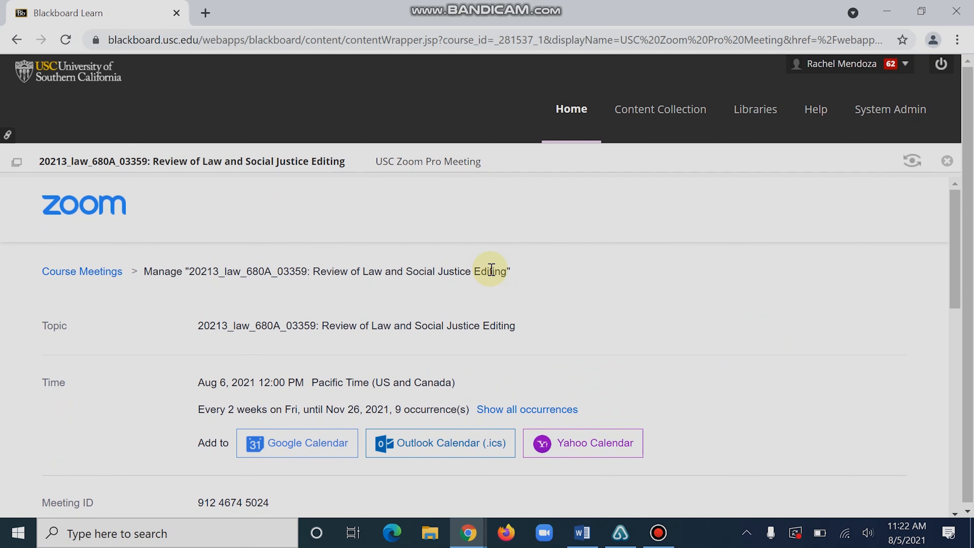
{"action": "left_click", "coordinate": [216, 169]}
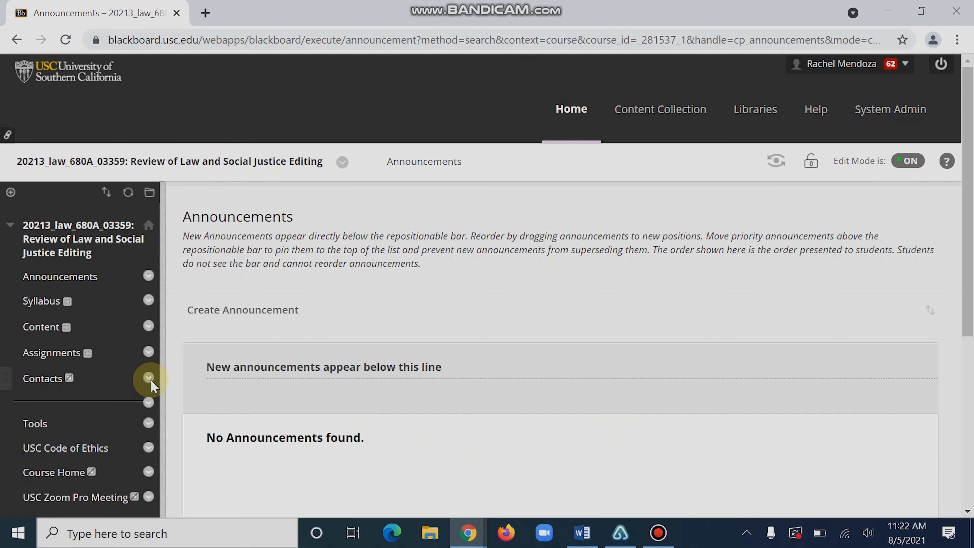
{"action": "scroll", "coordinate": [148, 376], "scroll_direction": "down", "scroll_amount": 2}
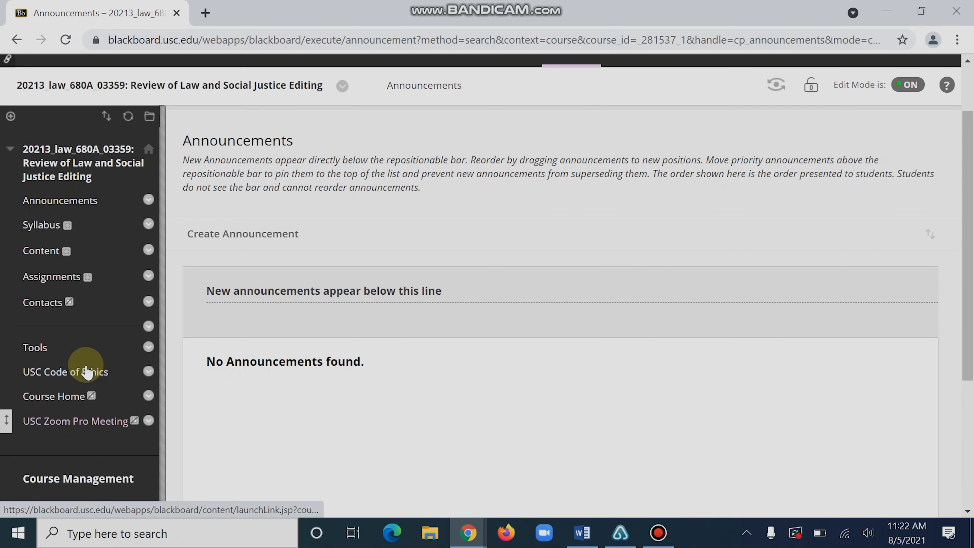
{"action": "left_click", "coordinate": [76, 419]}
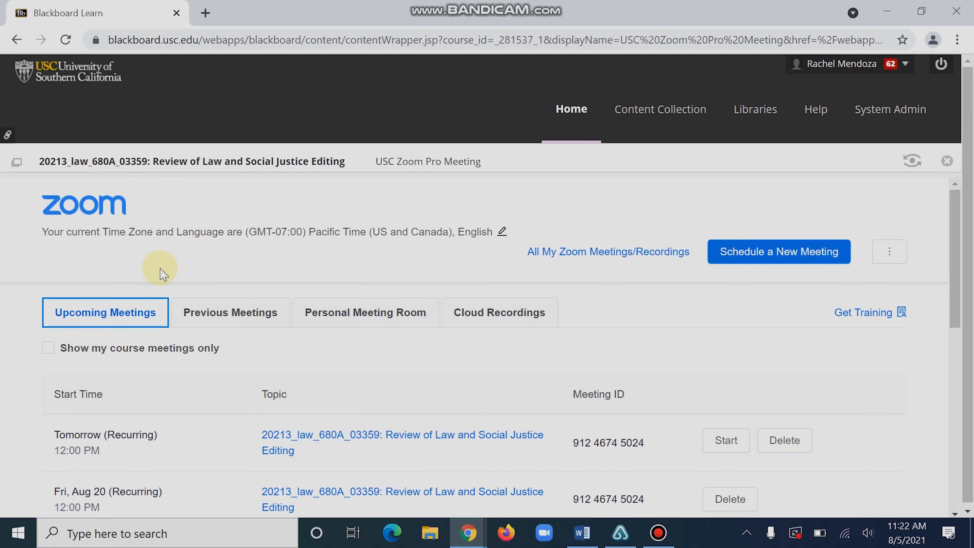
{"action": "scroll", "coordinate": [161, 272], "scroll_direction": "down", "scroll_amount": 3}
{"action": "scroll", "coordinate": [157, 265], "scroll_direction": "down", "scroll_amount": 1}
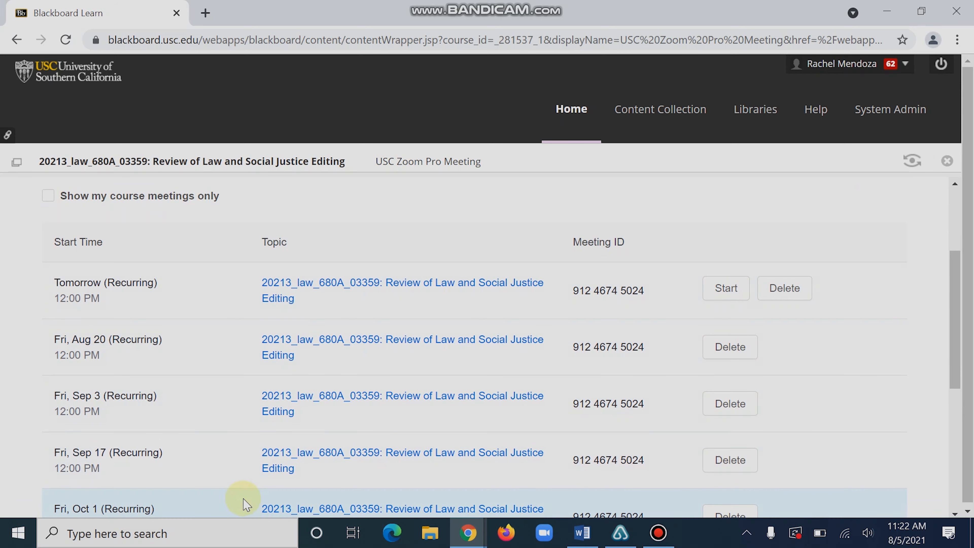
{"action": "scroll", "coordinate": [259, 475], "scroll_direction": "down", "scroll_amount": 2}
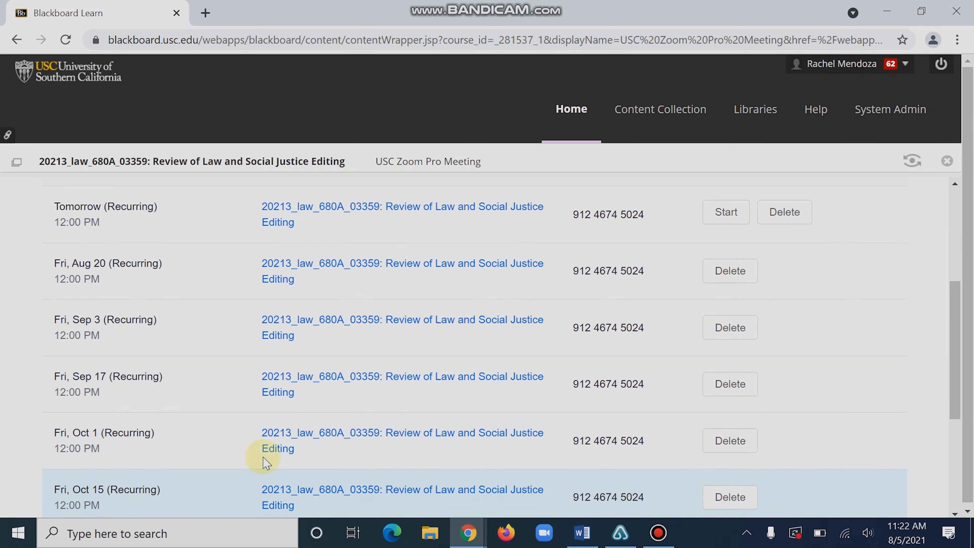
{"action": "scroll", "coordinate": [728, 304], "scroll_direction": "up", "scroll_amount": 2}
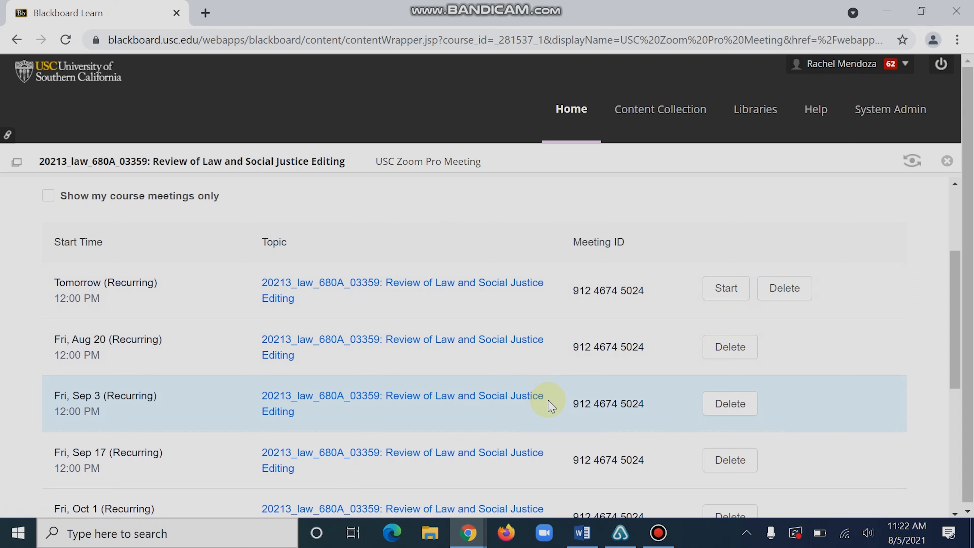
{"action": "scroll", "coordinate": [551, 406], "scroll_direction": "up", "scroll_amount": 3}
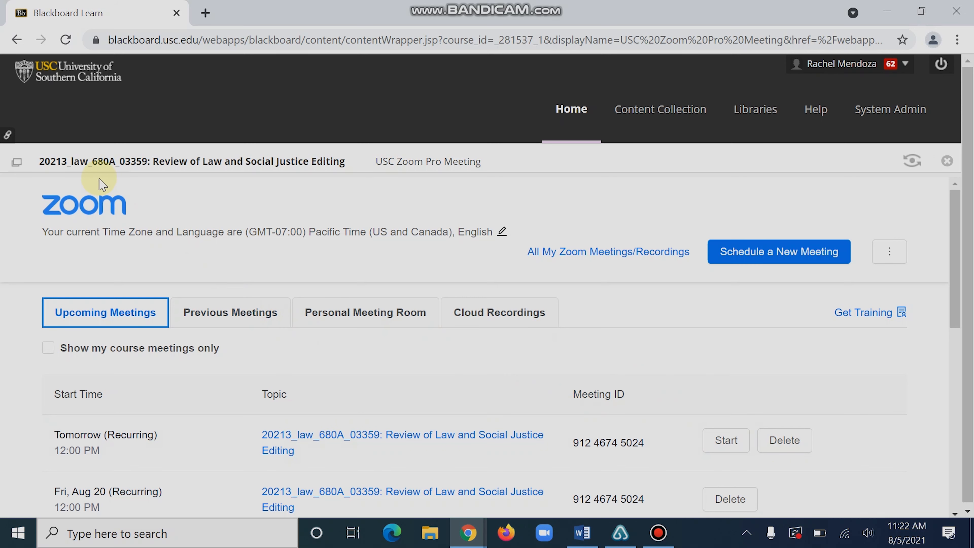
Return to the course's announcements and start a new announcement with the subject "Class Schedule (Test)"
{"action": "left_click", "coordinate": [140, 162]}
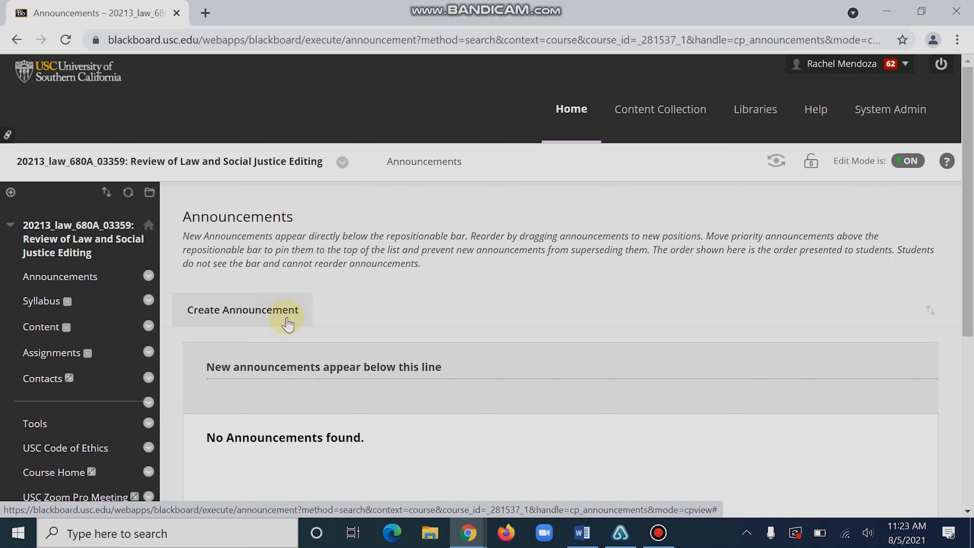
{"action": "left_click", "coordinate": [306, 324]}
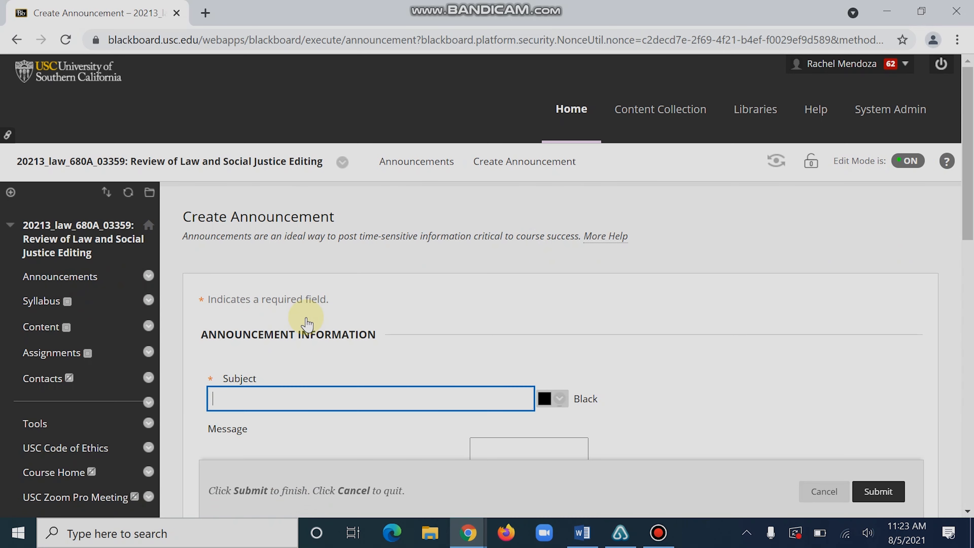
{"action": "scroll", "coordinate": [305, 321], "scroll_direction": "down", "scroll_amount": 3}
{"action": "left_click", "coordinate": [283, 247]}
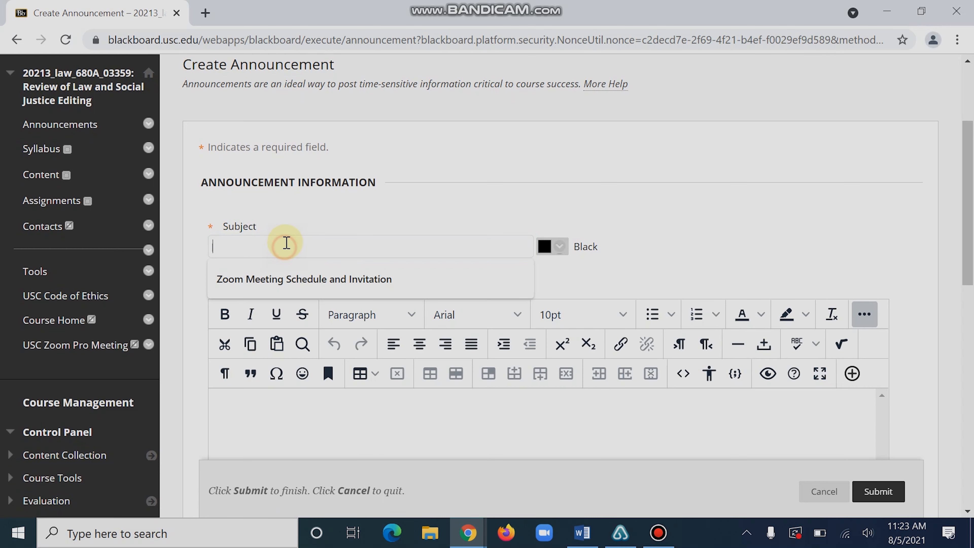
{"action": "type", "text": "Class Sched"}
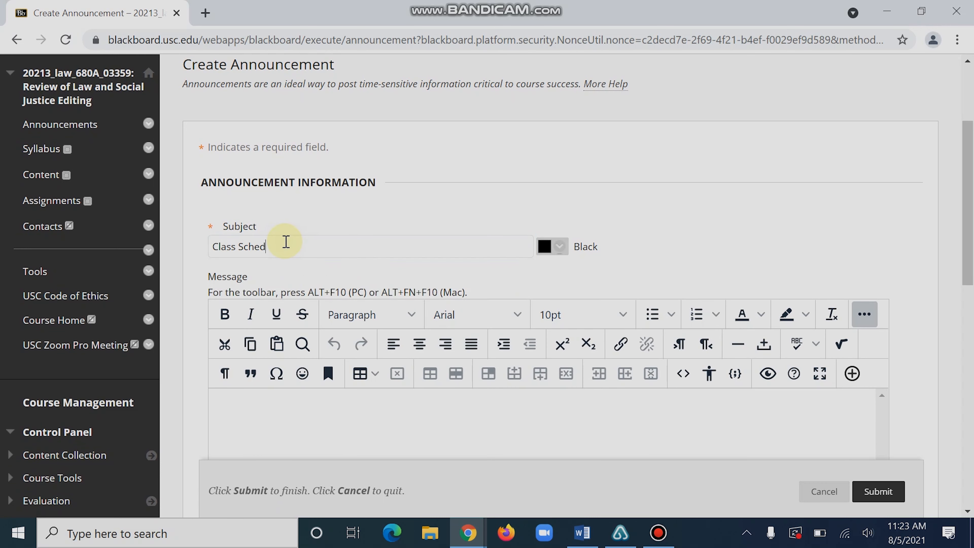
{"action": "type", "text": "ule (Test"}
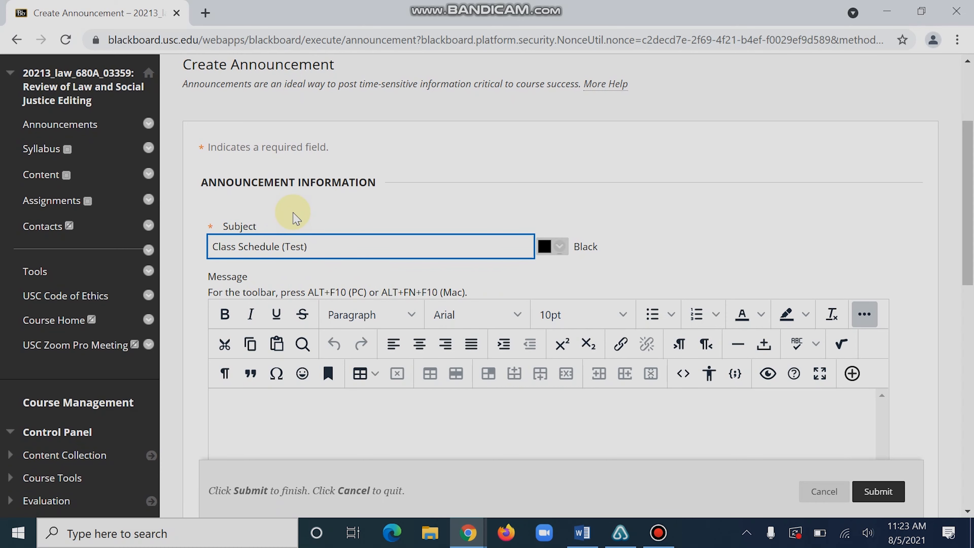
{"action": "scroll", "coordinate": [283, 208], "scroll_direction": "down", "scroll_amount": 2}
{"action": "left_click", "coordinate": [264, 325]}
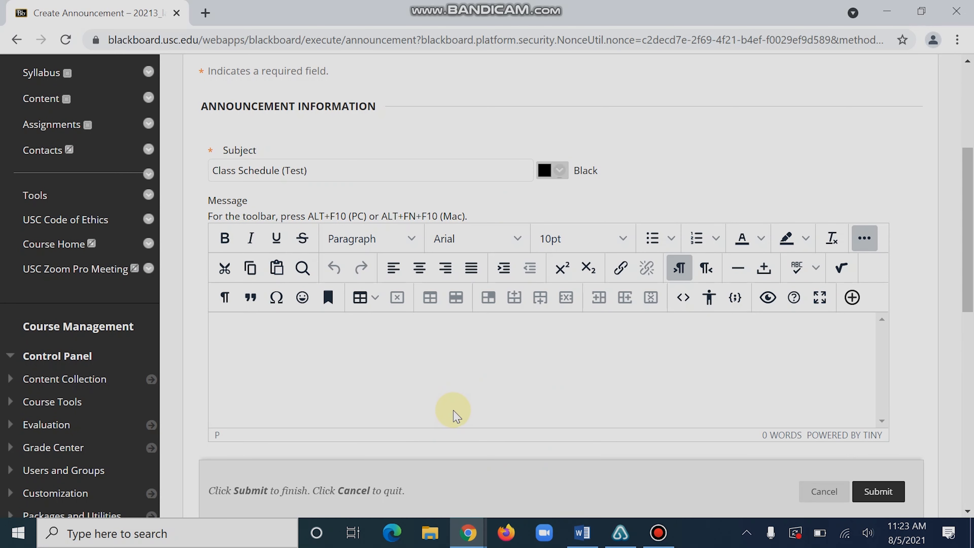
{"action": "key", "text": "ctrl+v"}
{"action": "scroll", "coordinate": [452, 407], "scroll_direction": "up", "scroll_amount": 6}
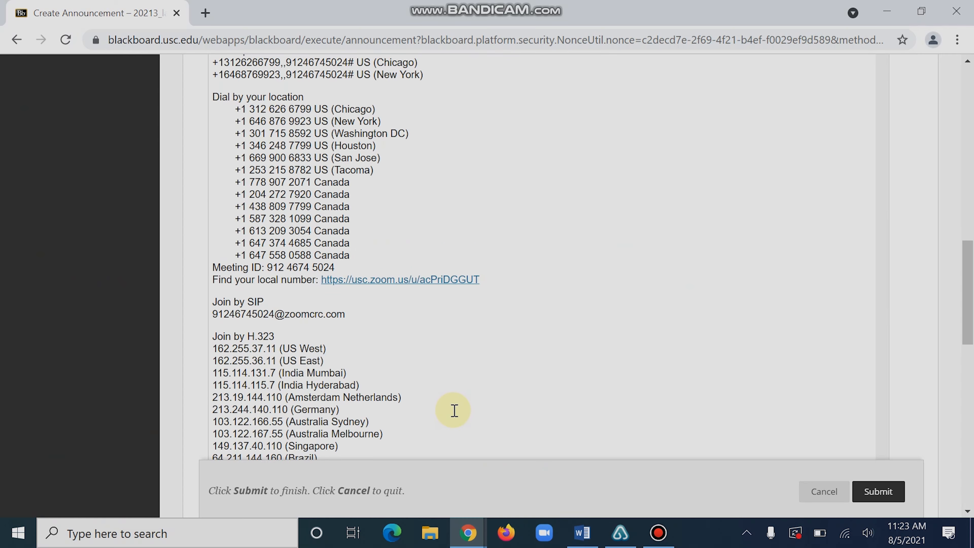
{"action": "key", "text": "ctrl+z"}
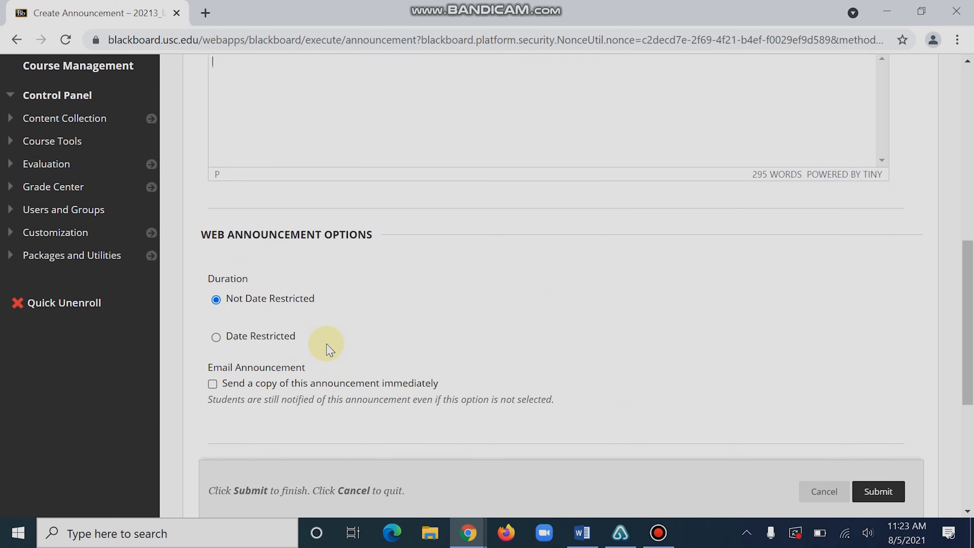
Paste the copied Zoom meeting invitation into the announcement's message body
{"action": "scroll", "coordinate": [327, 344], "scroll_direction": "up", "scroll_amount": 6}
{"action": "scroll", "coordinate": [322, 343], "scroll_direction": "down", "scroll_amount": 3}
{"action": "left_click", "coordinate": [277, 238]}
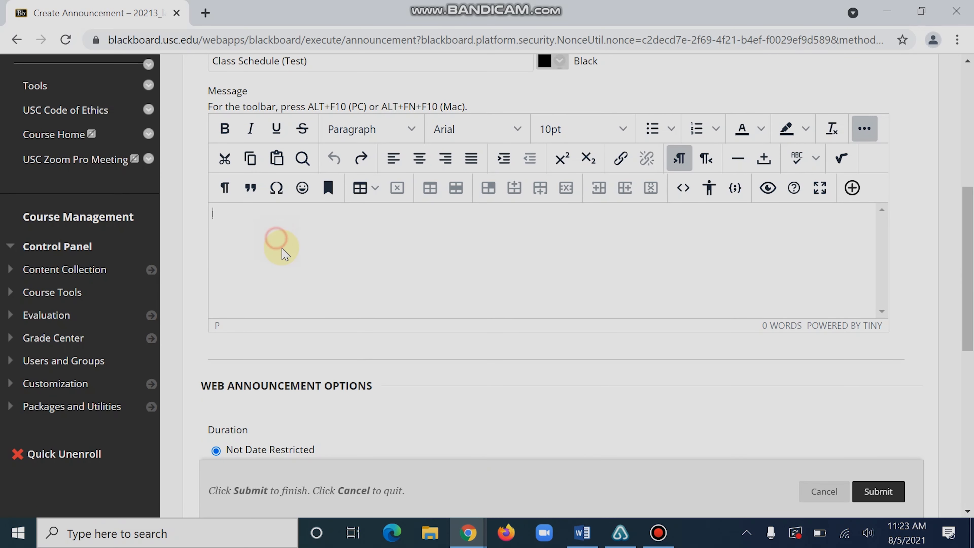
{"action": "key", "text": "ctrl+v"}
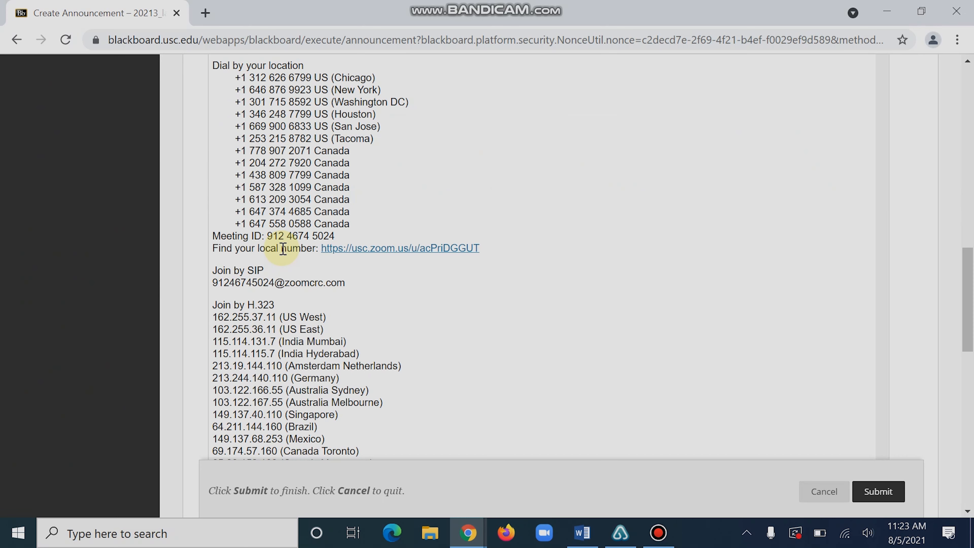